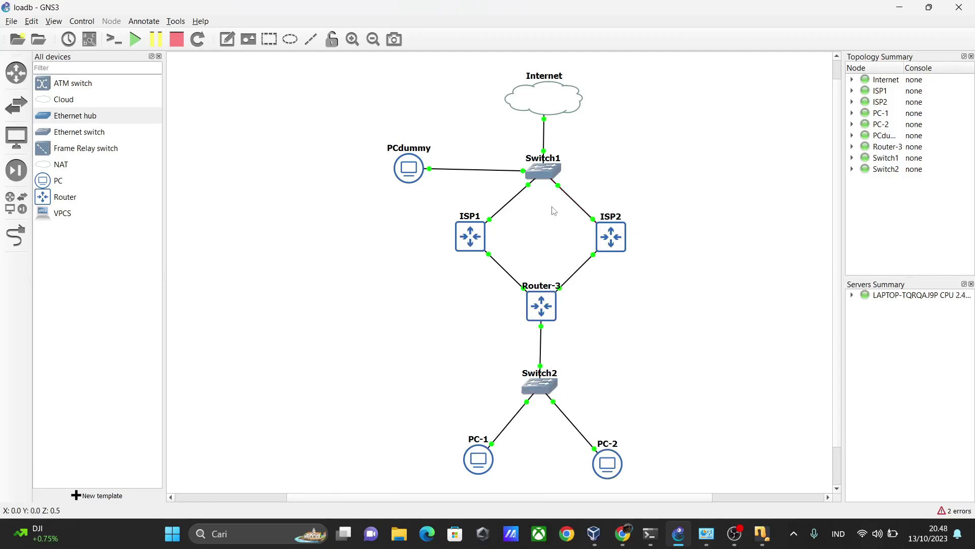
Nudge the PCdummy node a few pixels lower in the loadb topology, keeping its Switch1 link
{"action": "mouse_move", "coordinate": [415, 175]}
{"action": "left_mouse_down"}
{"action": "mouse_move", "coordinate": [425, 179]}
{"action": "mouse_move", "coordinate": [416, 177]}
{"action": "left_mouse_up"}
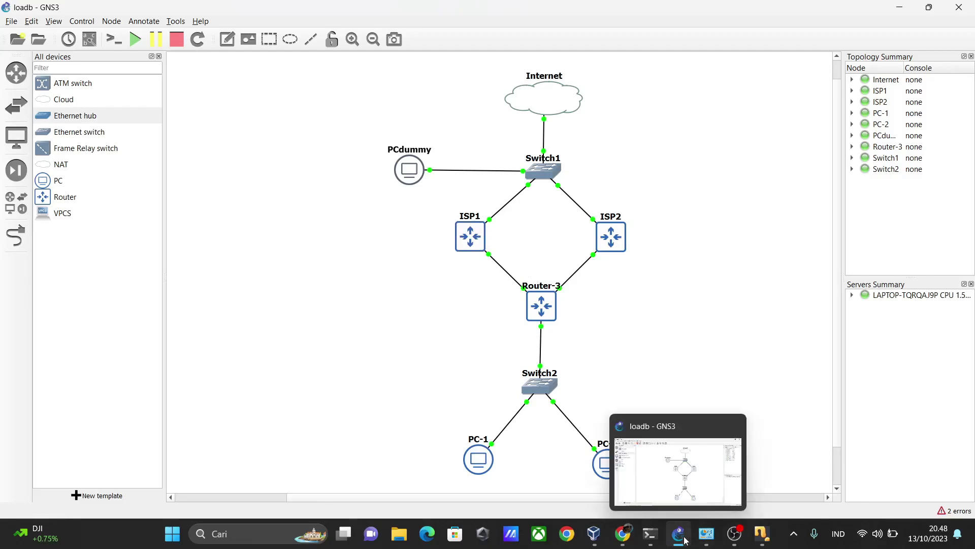
Launch WinBox on the PCdummy VM and list the neighbour routers isp1 and isp2 (v5.20)
{"action": "mouse_move", "coordinate": [737, 539]}
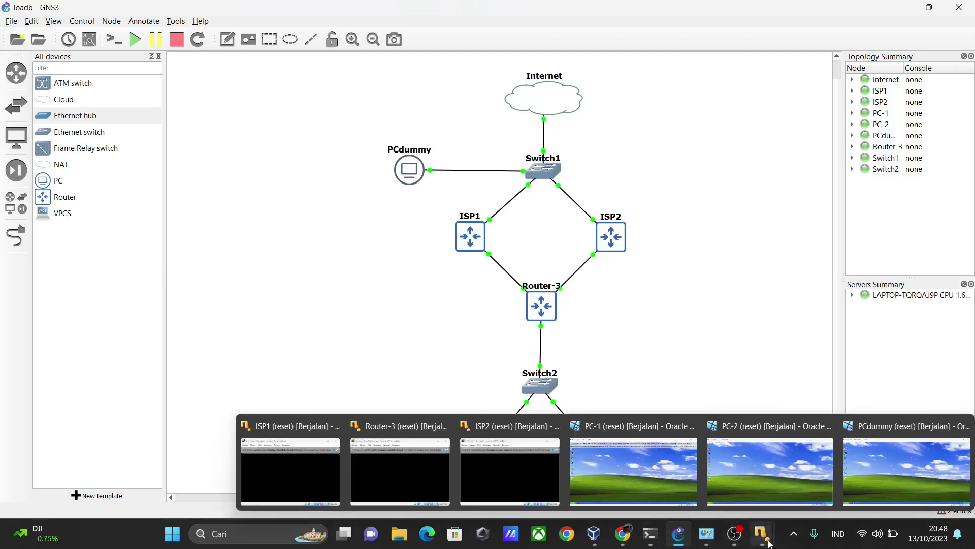
{"action": "left_click", "coordinate": [852, 496]}
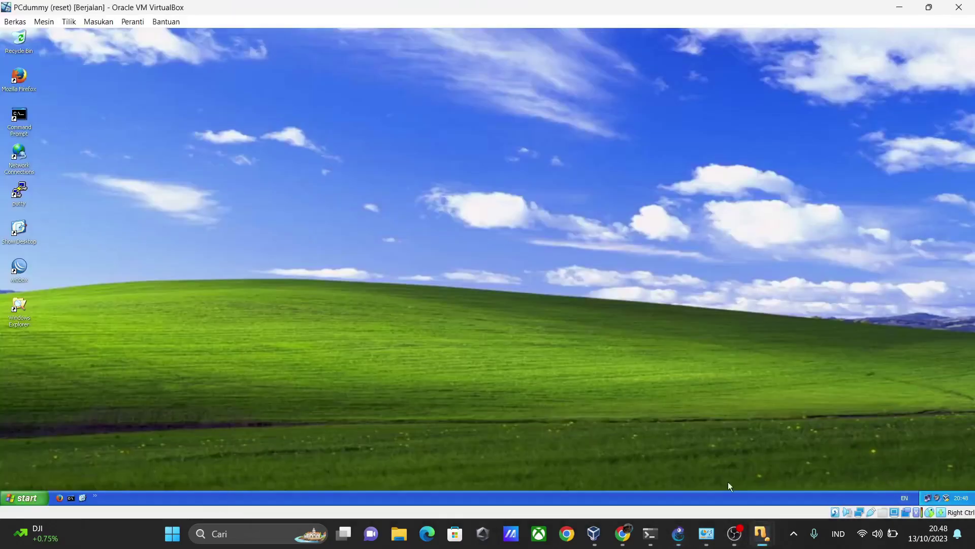
{"action": "left_click", "coordinate": [22, 271]}
{"action": "double_click", "coordinate": [22, 271]}
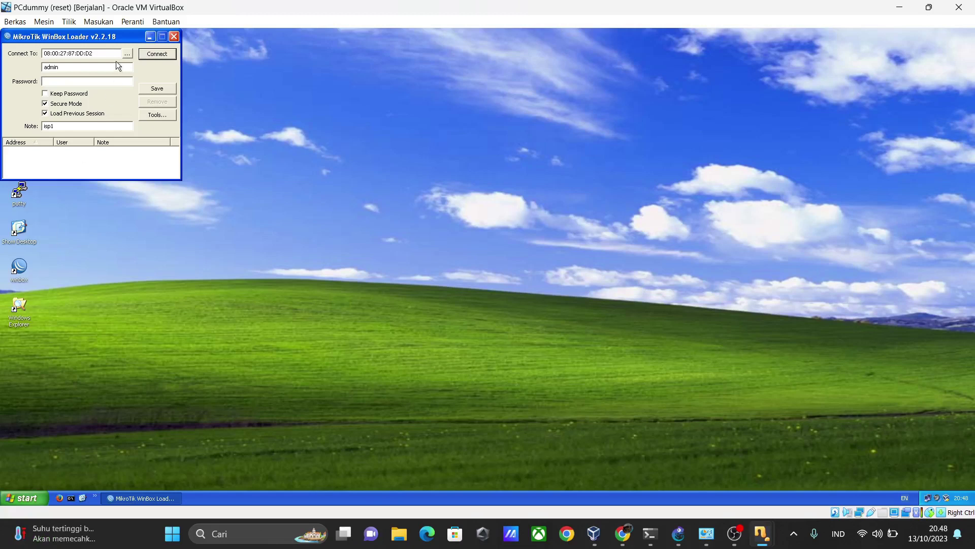
{"action": "left_click", "coordinate": [127, 54]}
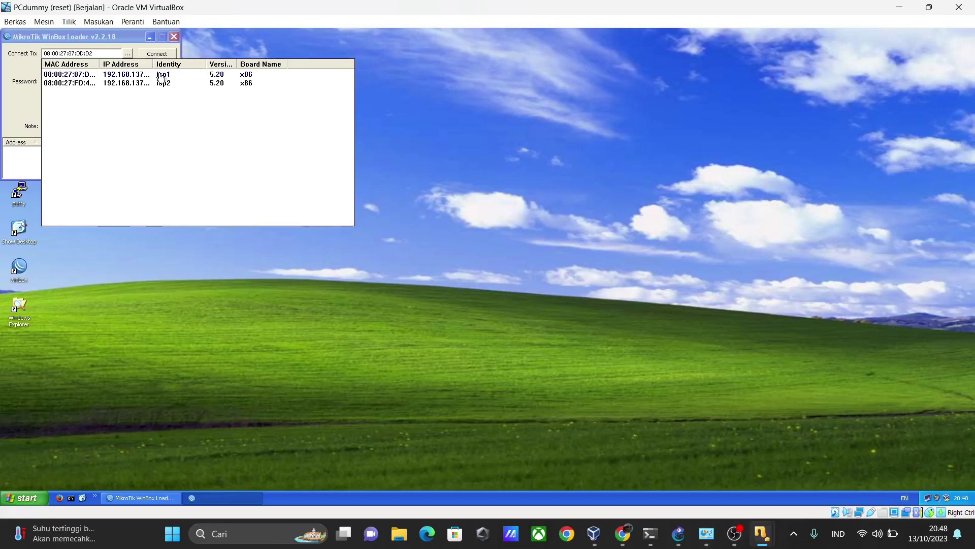
{"action": "mouse_move", "coordinate": [734, 533]}
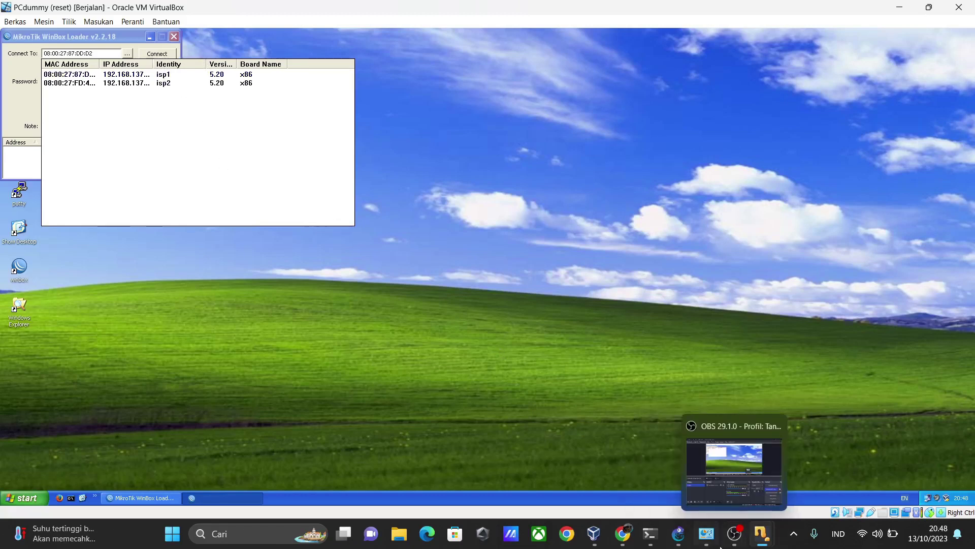
{"action": "mouse_move", "coordinate": [720, 548]}
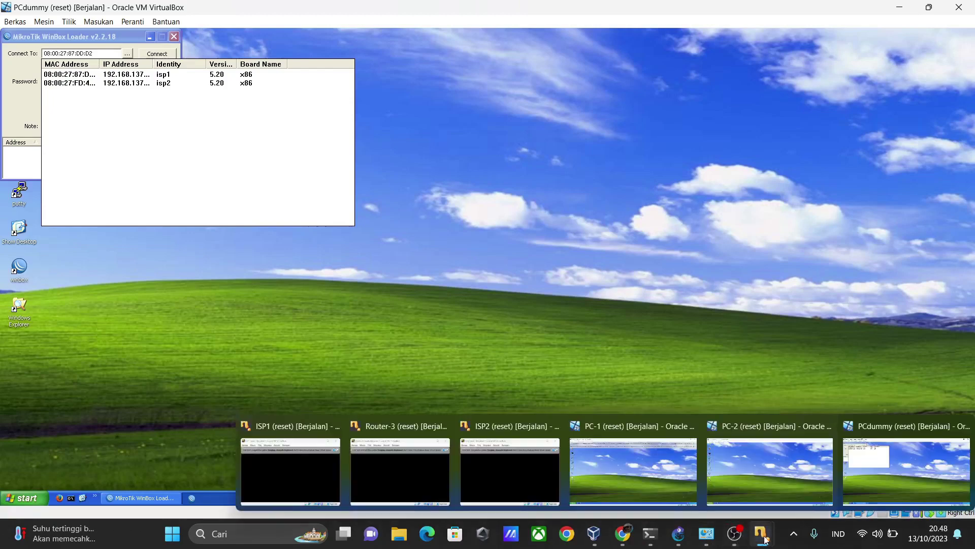
Log into the ISP1 router console with the login admin
{"action": "mouse_move", "coordinate": [406, 467]}
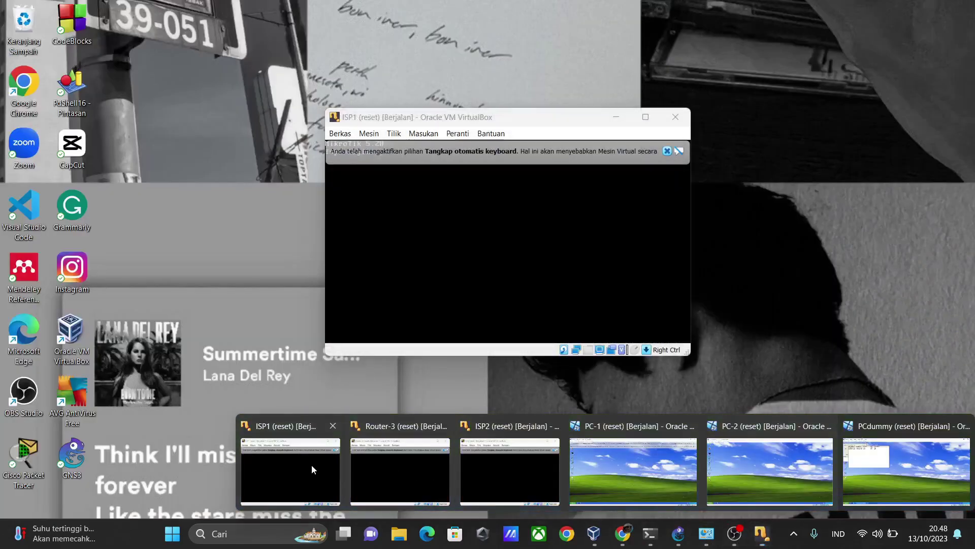
{"action": "left_click", "coordinate": [312, 464]}
{"action": "left_click", "coordinate": [666, 153]}
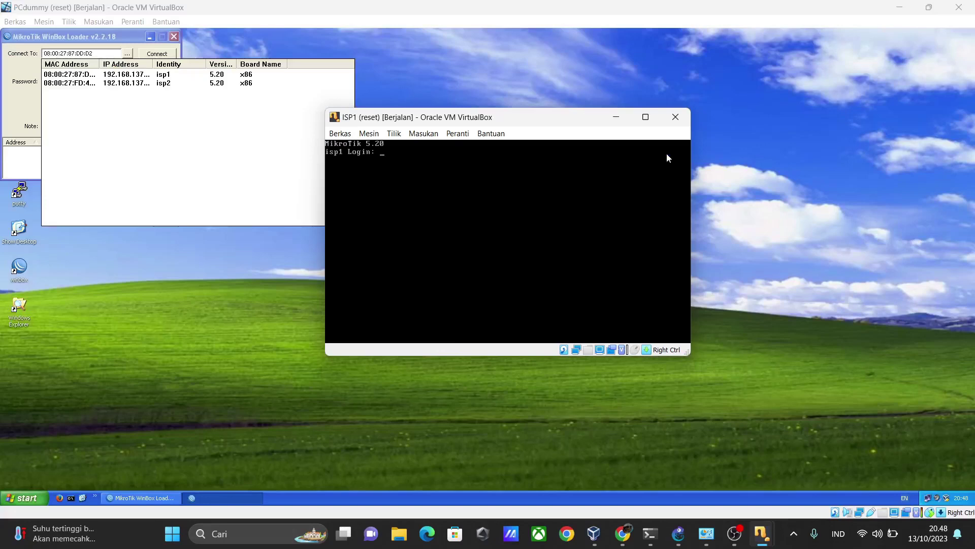
{"action": "type", "text": "admin"}
{"action": "key", "text": "Return"}
Rename the router identity with 'sys identity set name=isp' and release the mouse from the VM
{"action": "key", "text": "Return"}
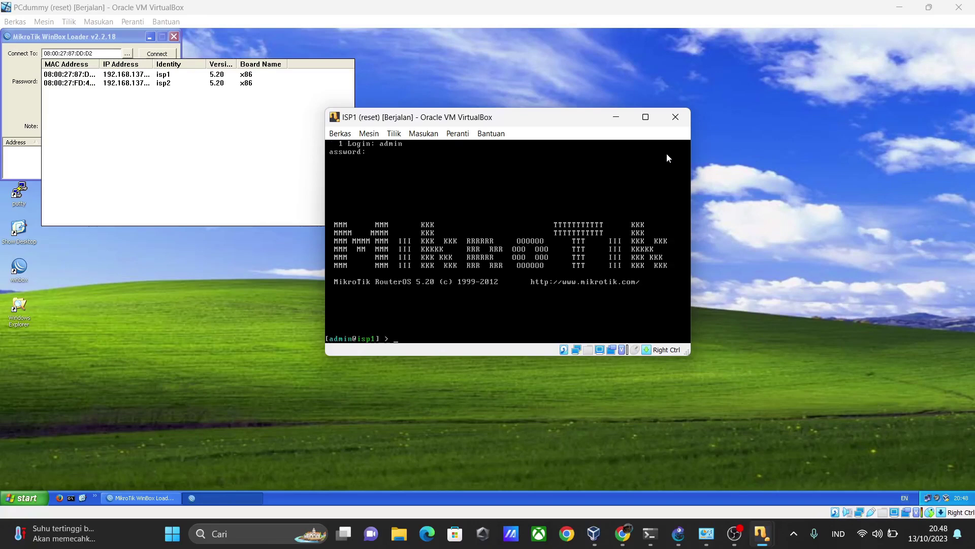
{"action": "type", "text": "sys identity set name="}
{"action": "type", "text": "isp"}
{"action": "key", "text": "Return"}
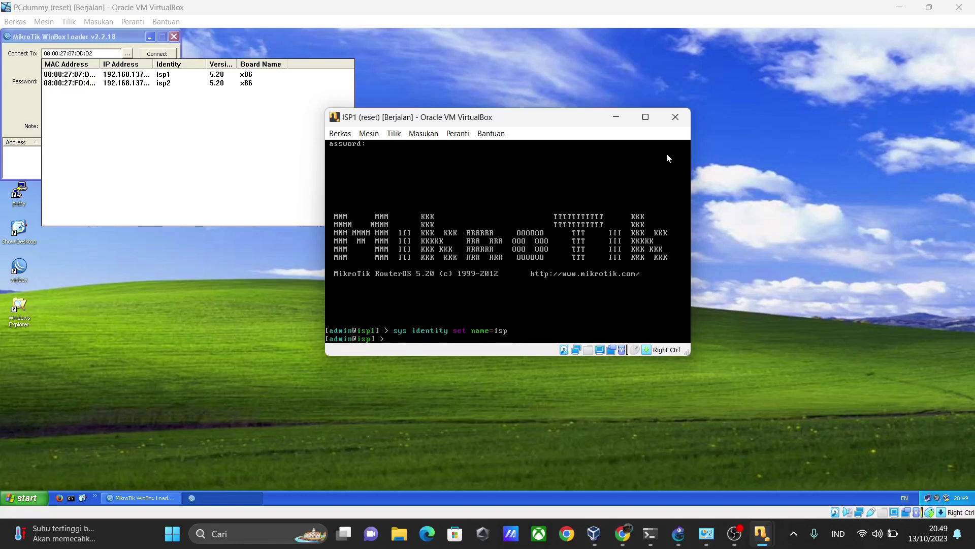
{"action": "type", "text": "sys identity set name=isp1\\"}
{"action": "key", "text": "Return"}
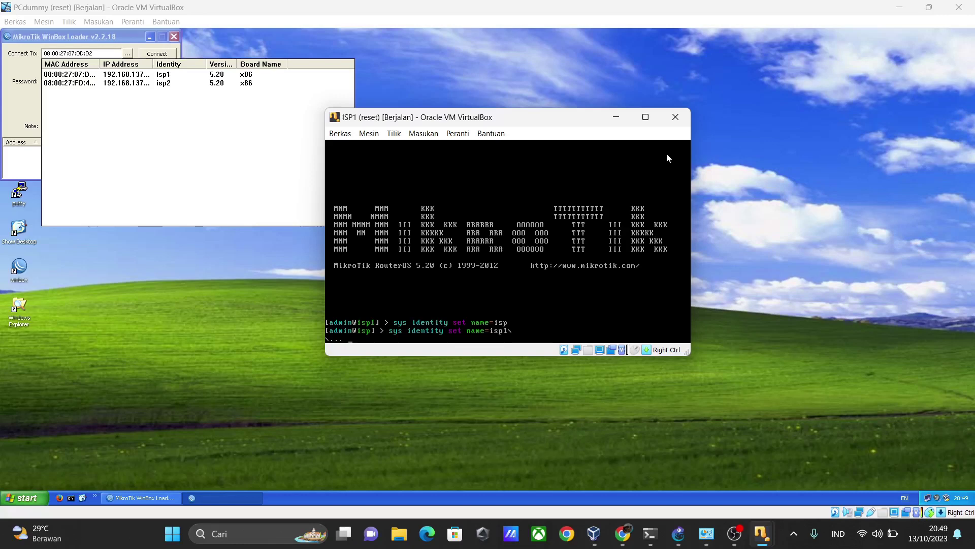
{"action": "key", "text": "Return"}
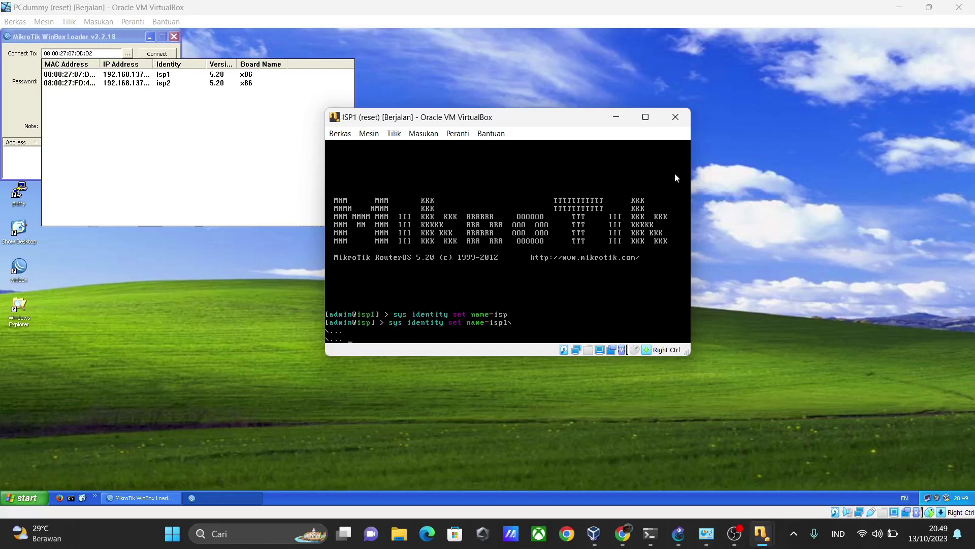
{"action": "left_click", "coordinate": [514, 321]}
{"action": "key", "text": "Control_R"}
Refresh WinBox's neighbour list and connect to the router now named isp
{"action": "left_click", "coordinate": [616, 118]}
{"action": "left_click", "coordinate": [396, 135]}
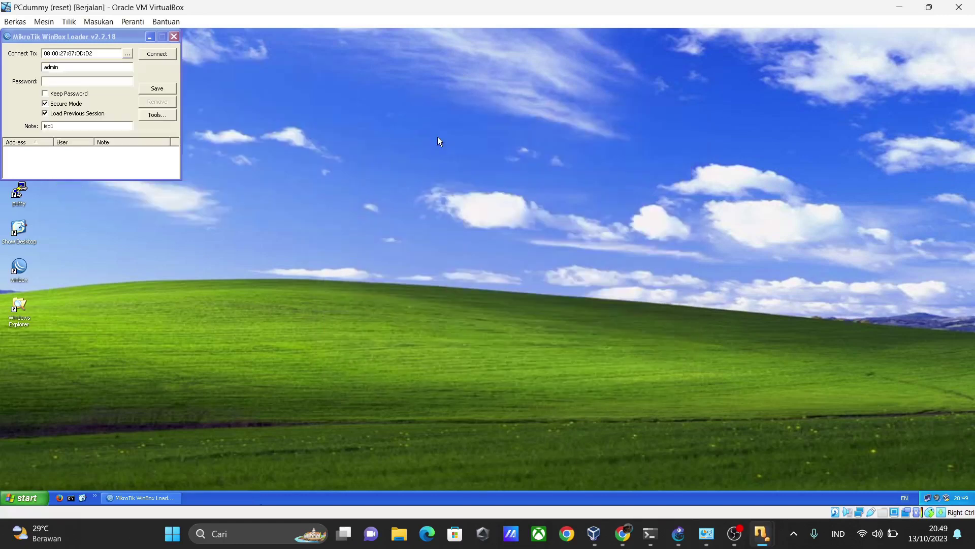
{"action": "left_click", "coordinate": [128, 54]}
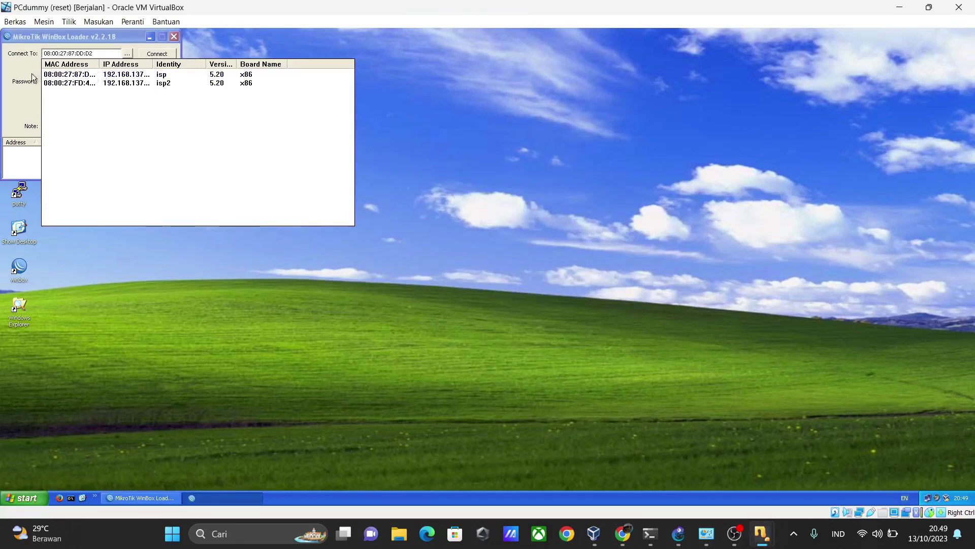
{"action": "left_click", "coordinate": [53, 78]}
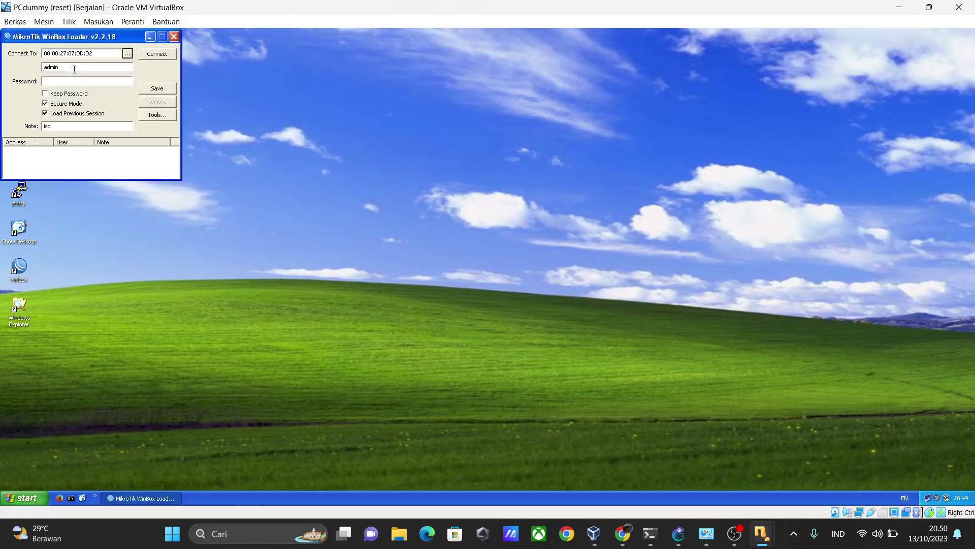
{"action": "left_click", "coordinate": [157, 54]}
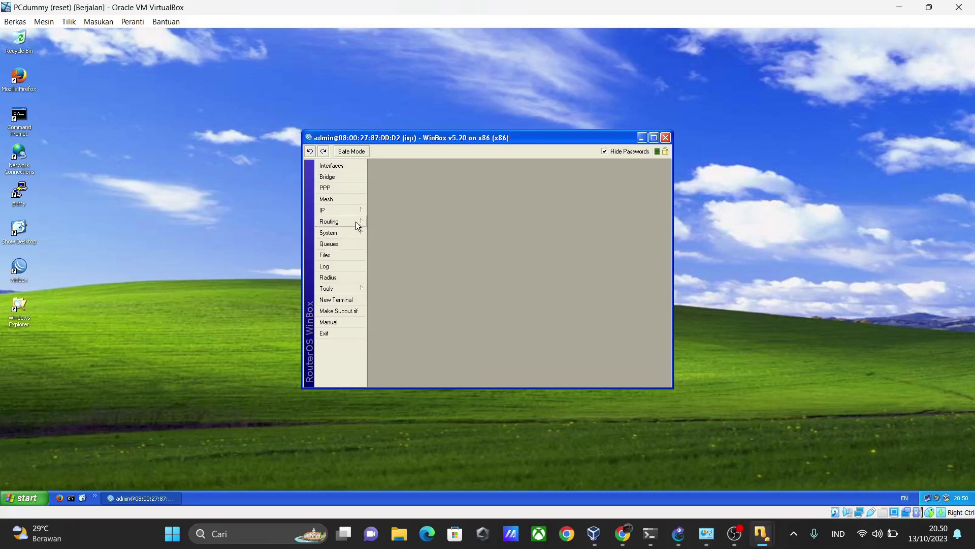
Inspect and apply the ether1 DHCP client bound to 192.168.137.15/24
{"action": "left_click", "coordinate": [353, 210]}
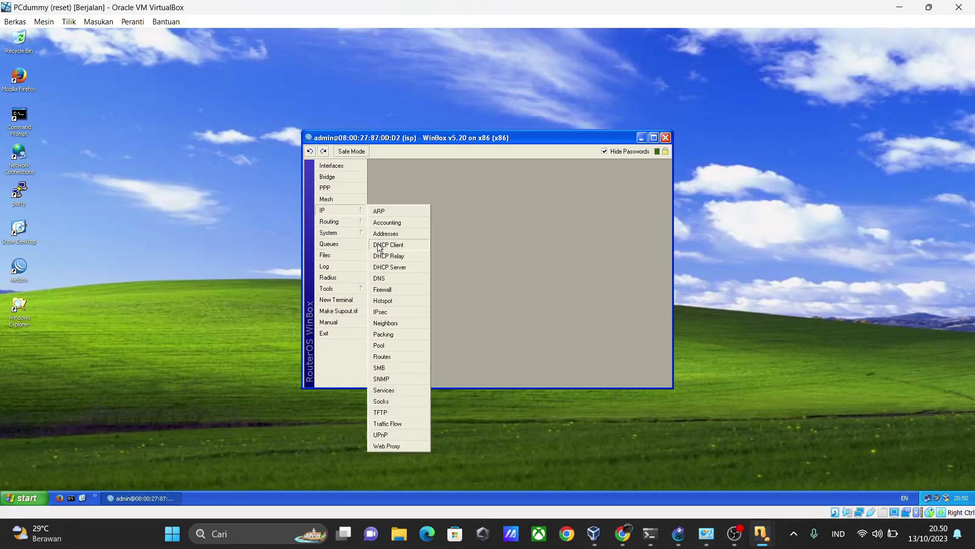
{"action": "left_click", "coordinate": [379, 245]}
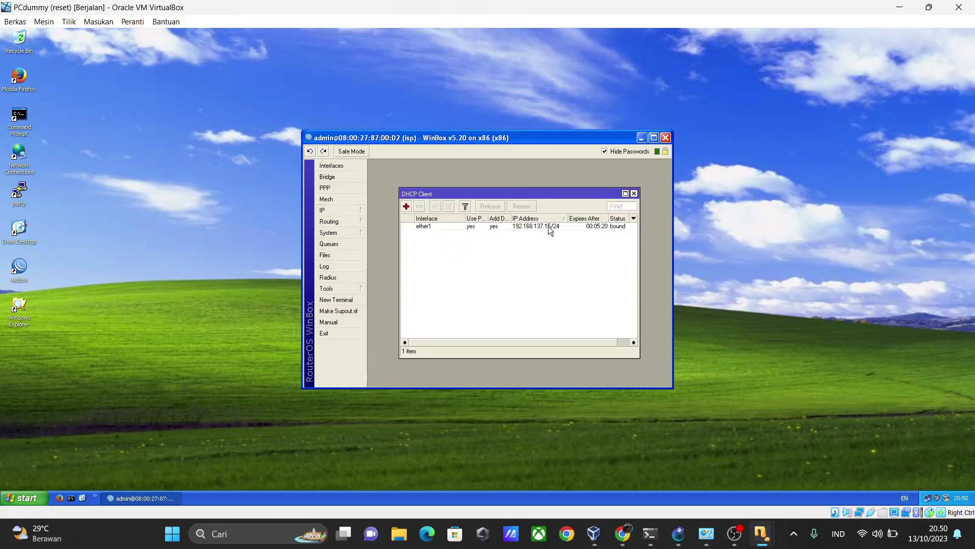
{"action": "double_click", "coordinate": [430, 228]}
{"action": "left_click", "coordinate": [575, 245]}
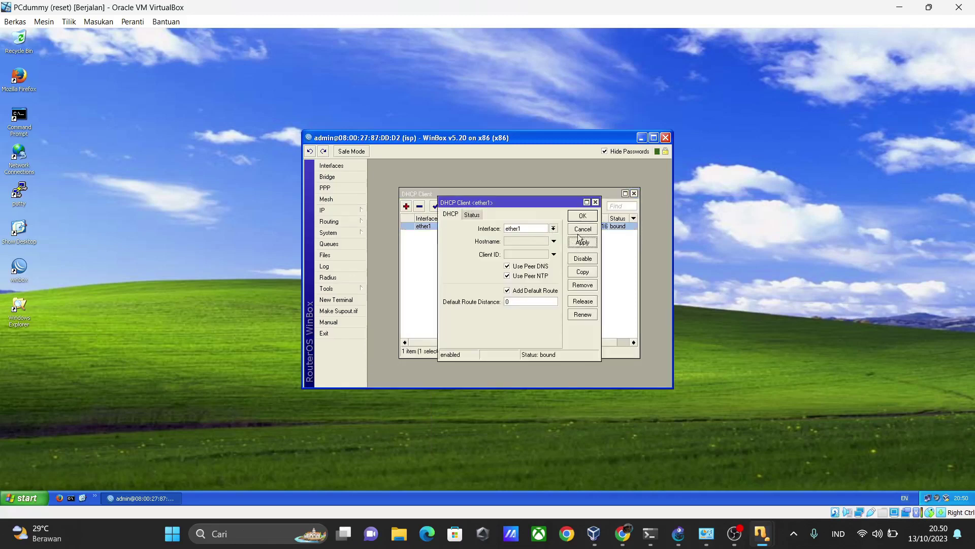
{"action": "left_click", "coordinate": [586, 218]}
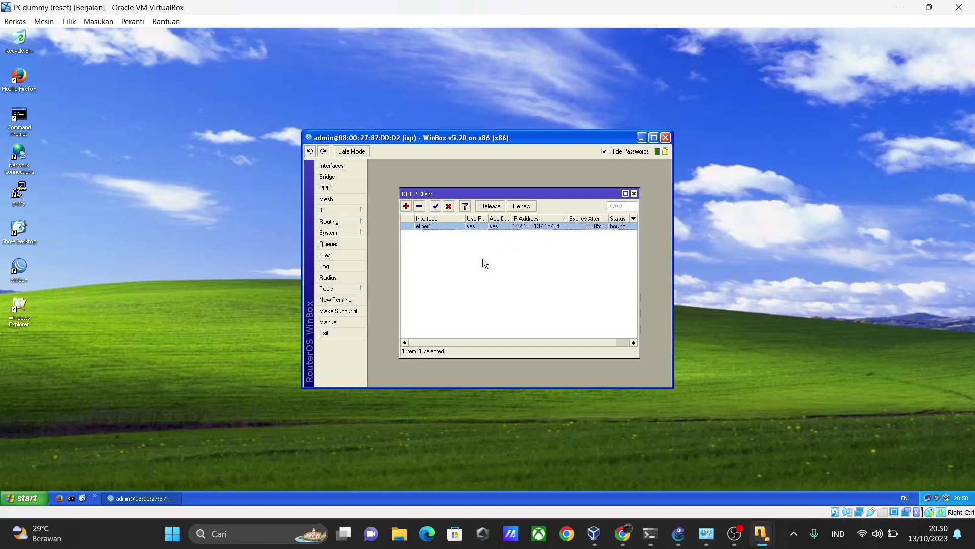
{"action": "left_click", "coordinate": [336, 301]}
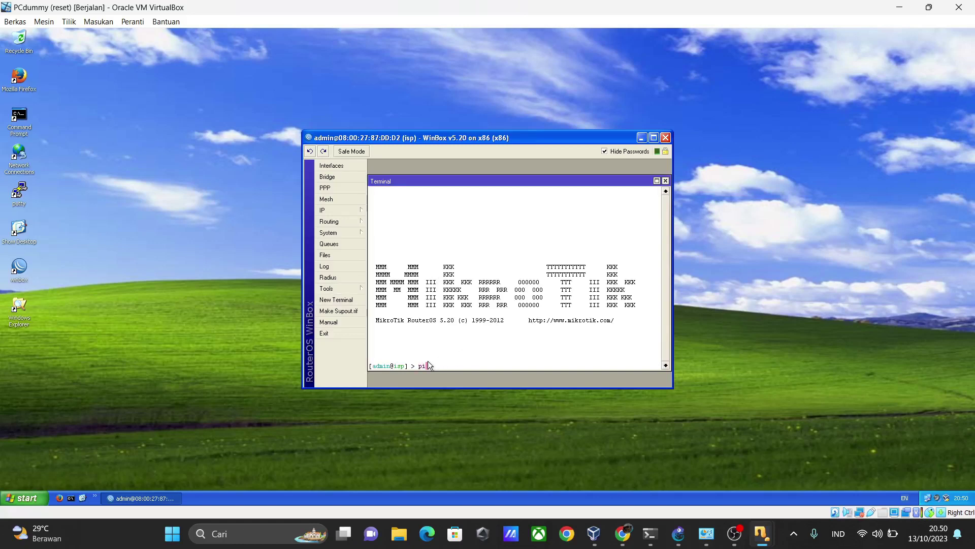
{"action": "type", "text": "ping 8.8.88."}
{"action": "key", "text": "BackSpace"}
{"action": "key", "text": "BackSpace"}
{"action": "type", "text": ".8"}
{"action": "key", "text": "Return"}
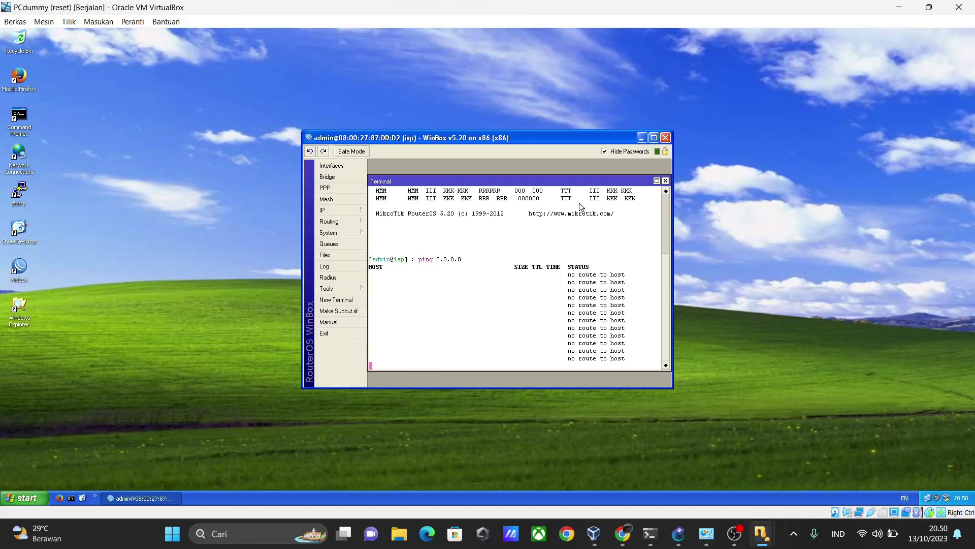
{"action": "left_click", "coordinate": [666, 180]}
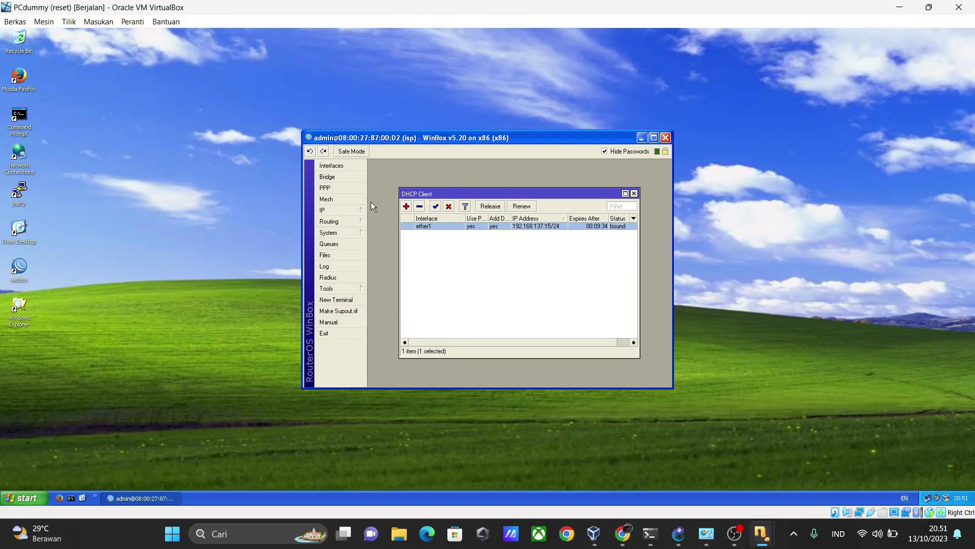
Check and apply the 1.1.1.1/24 address on ether2 in the isp router's address list
{"action": "left_click", "coordinate": [345, 210]}
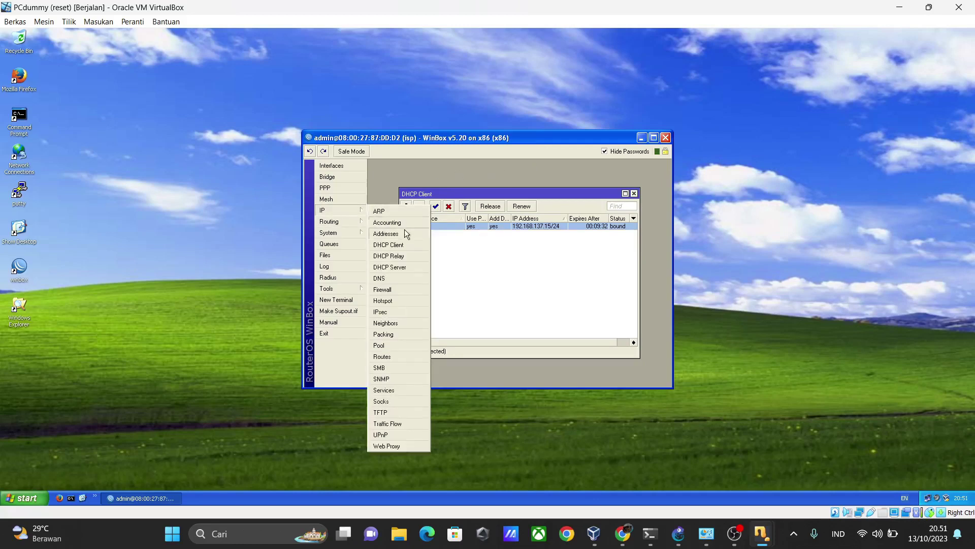
{"action": "left_click", "coordinate": [404, 233]}
{"action": "double_click", "coordinate": [477, 227]}
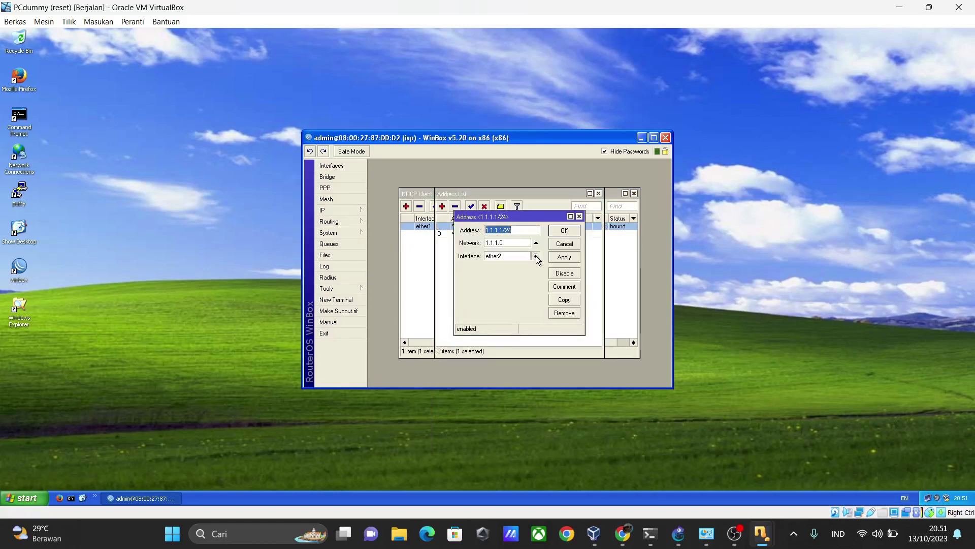
{"action": "left_click", "coordinate": [567, 257]}
{"action": "left_click", "coordinate": [579, 216]}
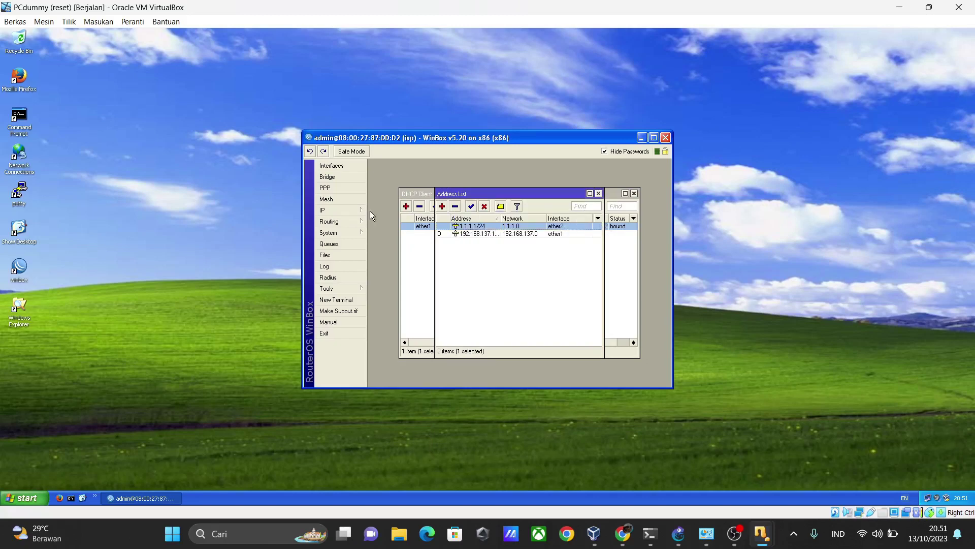
{"action": "left_click", "coordinate": [354, 212]}
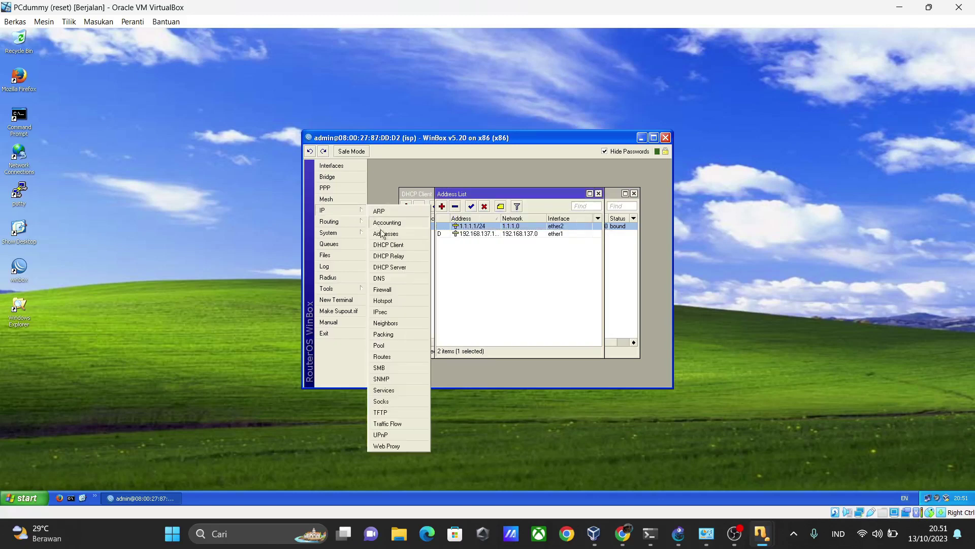
Set up a srcnat masquerade NAT rule with out-interface ether1
{"action": "left_click", "coordinate": [397, 288]}
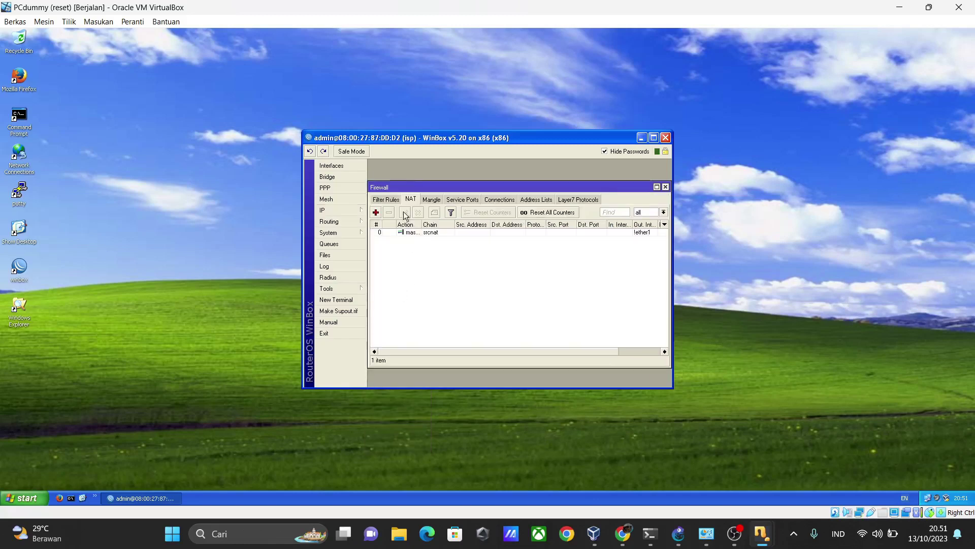
{"action": "double_click", "coordinate": [405, 232]}
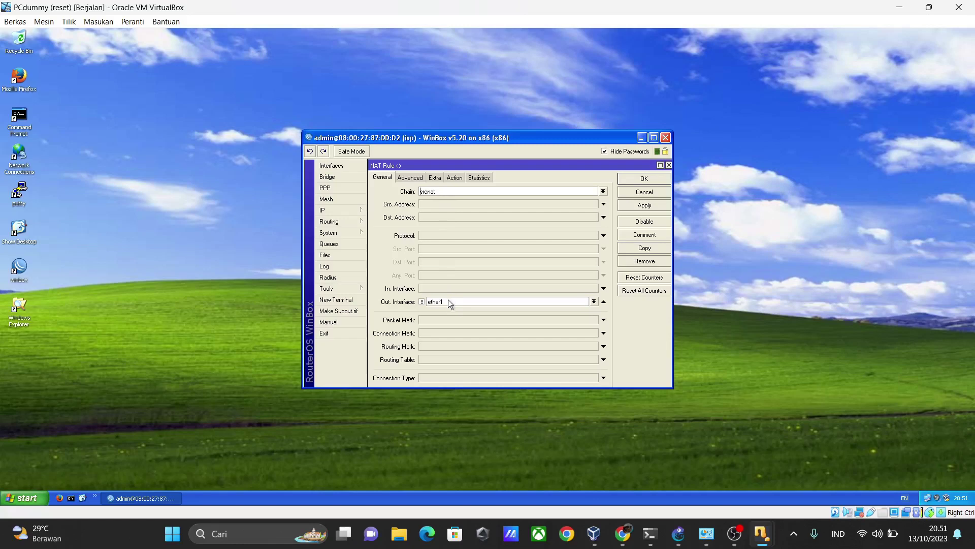
{"action": "left_click", "coordinate": [453, 178]}
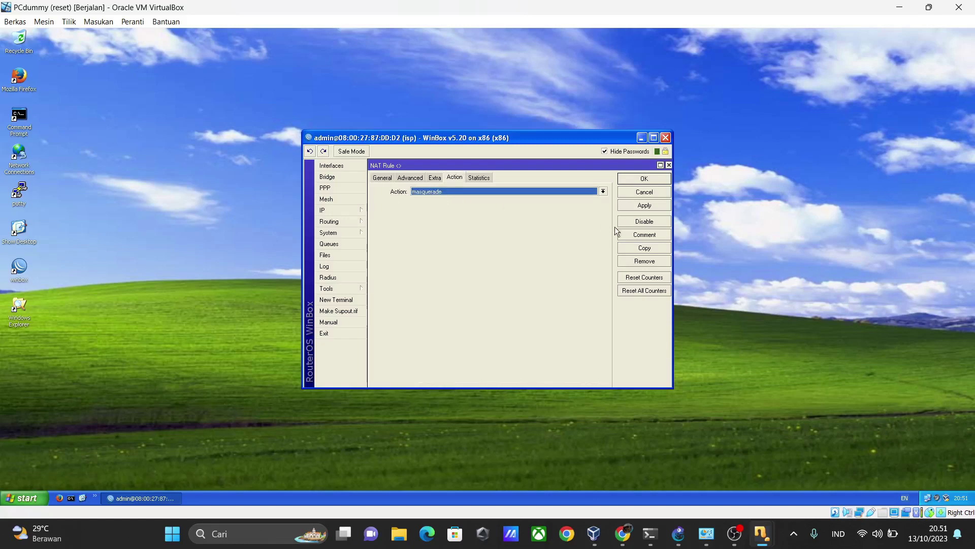
{"action": "left_click", "coordinate": [635, 208]}
{"action": "left_click", "coordinate": [649, 178]}
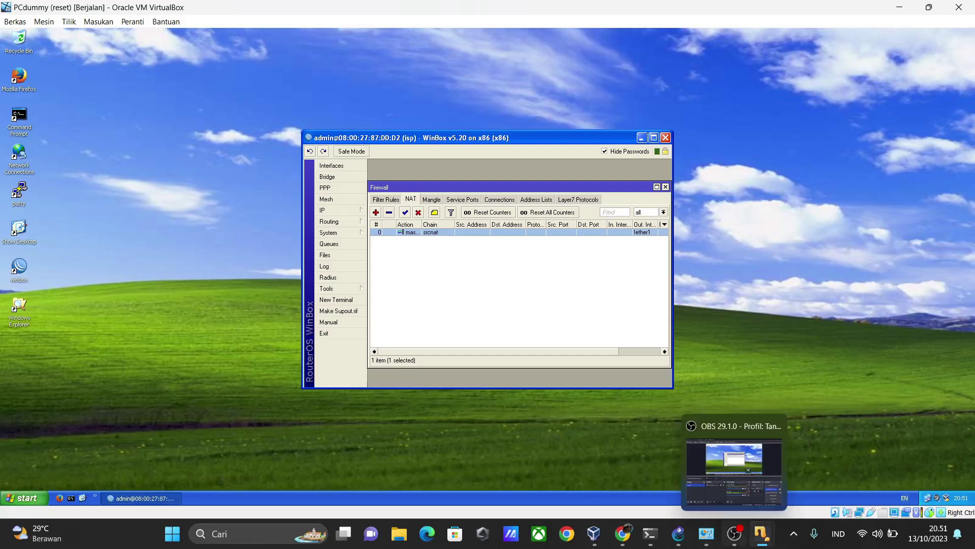
On the PC-1 VM, launch WinBox and log in as admin to the discovered MikroTik router
{"action": "mouse_move", "coordinate": [741, 538]}
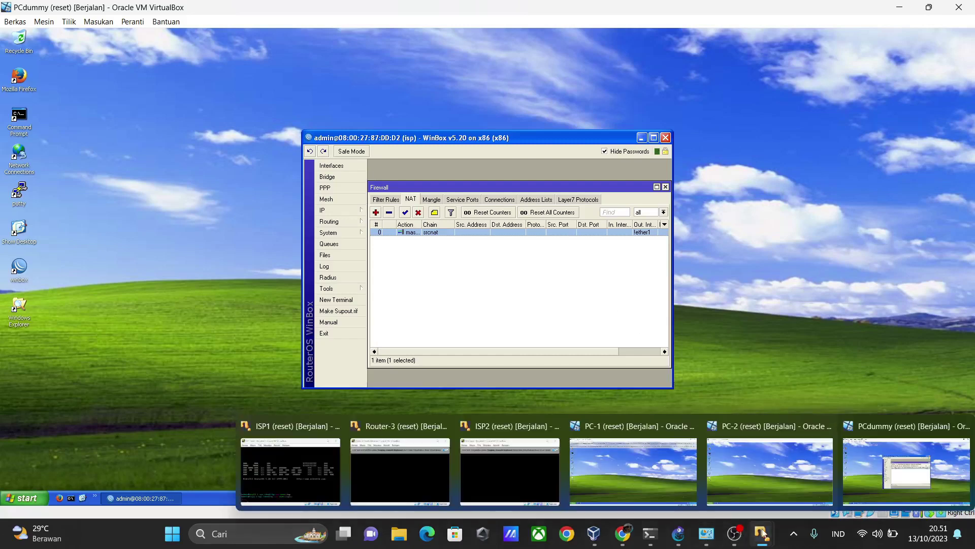
{"action": "left_click", "coordinate": [648, 481]}
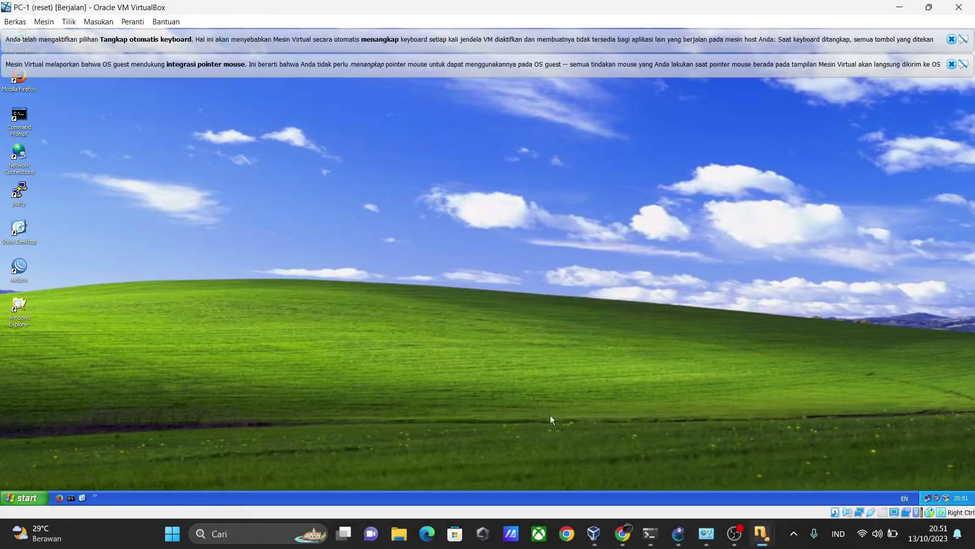
{"action": "left_click", "coordinate": [950, 65]}
{"action": "left_click", "coordinate": [951, 39]}
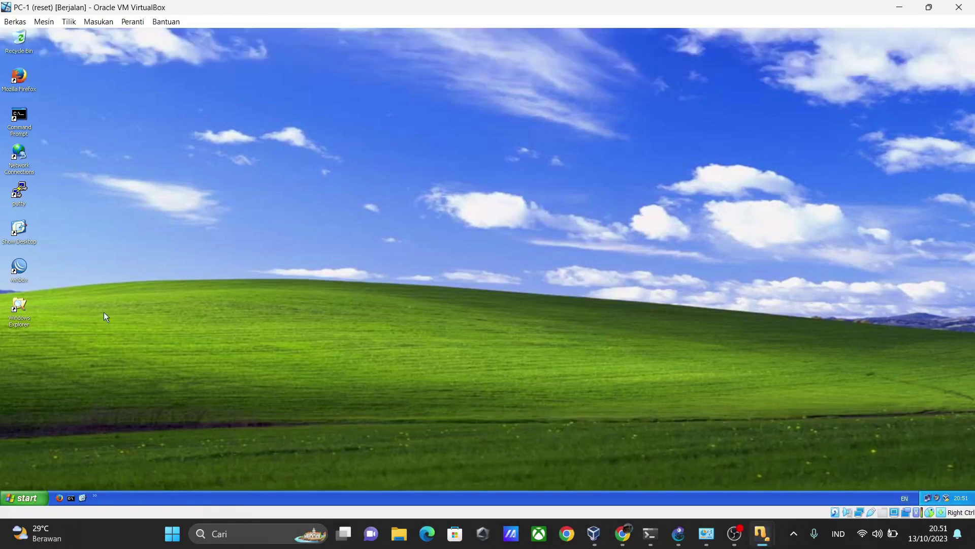
{"action": "double_click", "coordinate": [22, 275]}
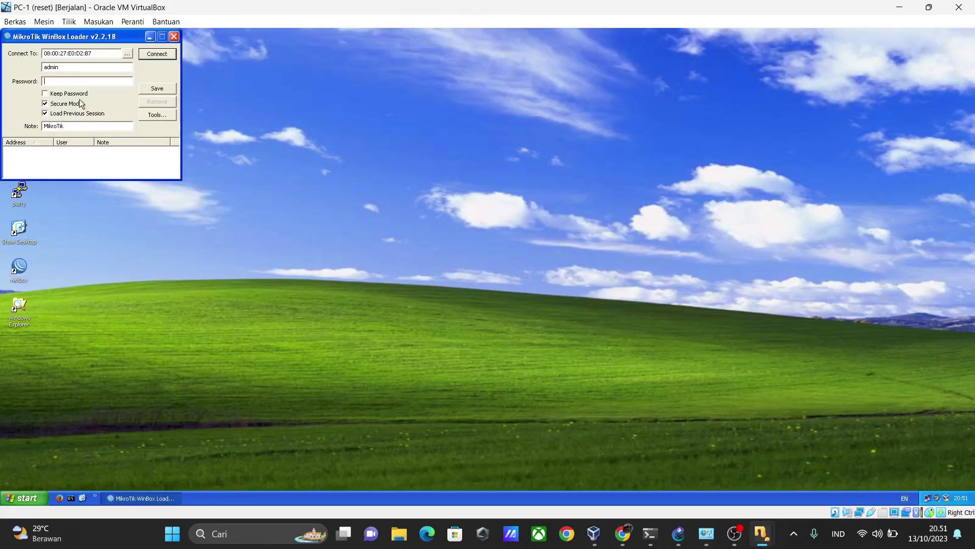
{"action": "left_click", "coordinate": [127, 54]}
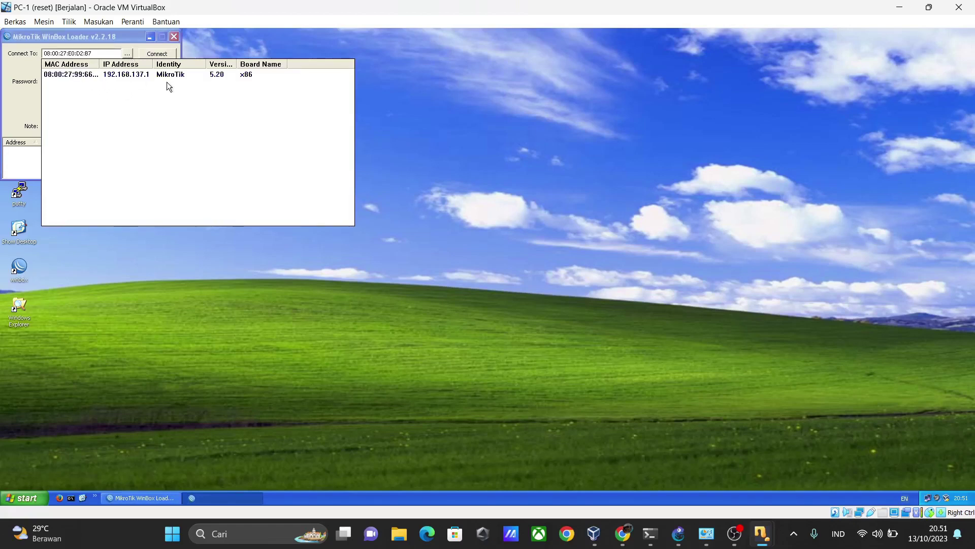
{"action": "left_click", "coordinate": [69, 83]}
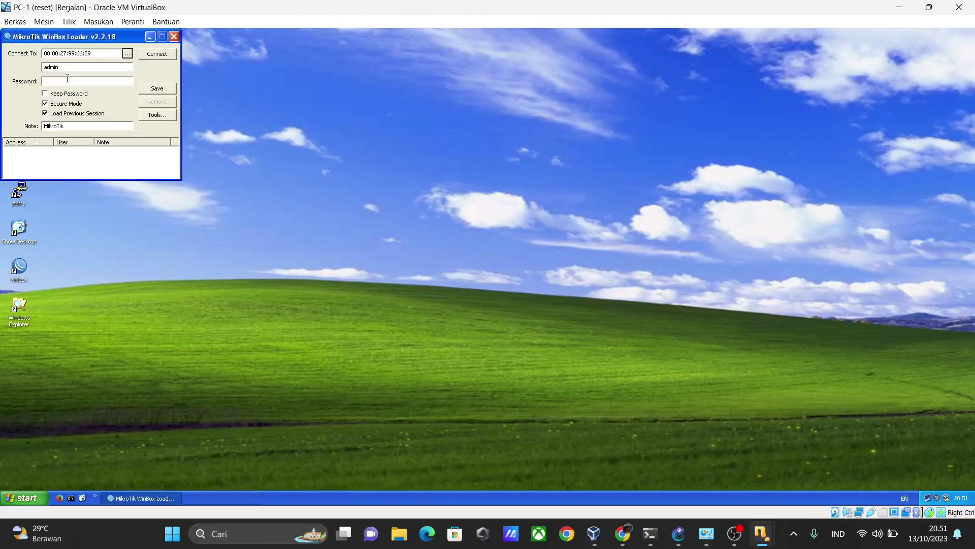
{"action": "left_click", "coordinate": [158, 53]}
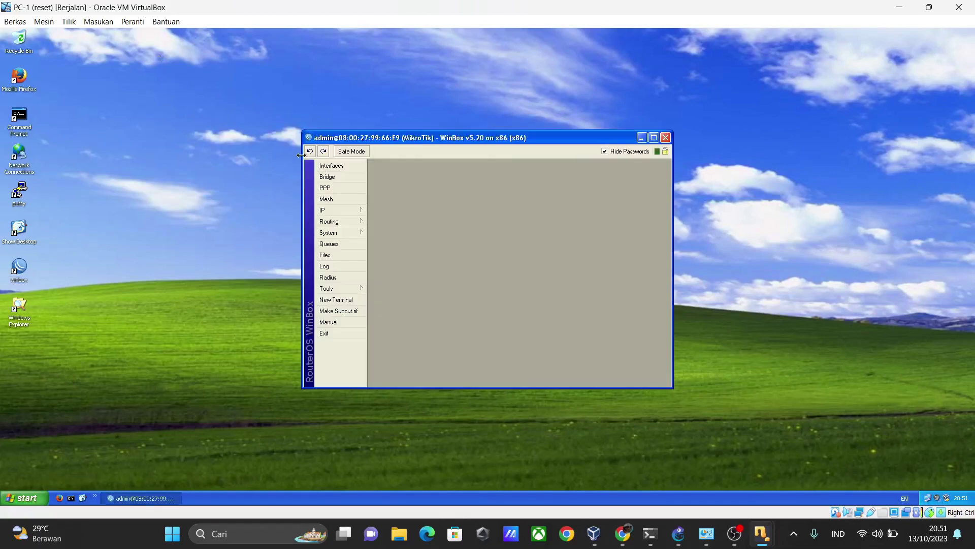
Review and apply the 1.1.1.2/24 address on ether1, then start a New Terminal
{"action": "mouse_move", "coordinate": [336, 208]}
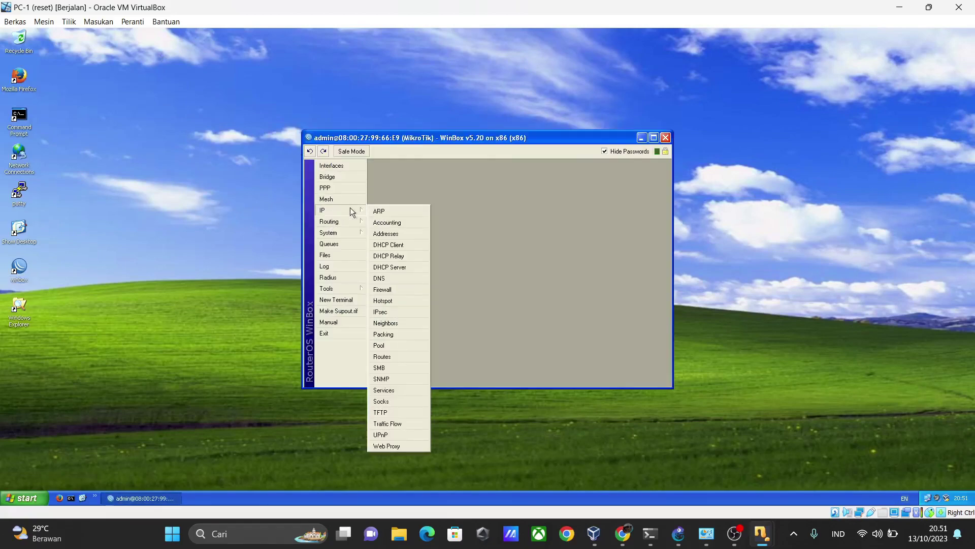
{"action": "left_click", "coordinate": [395, 234]}
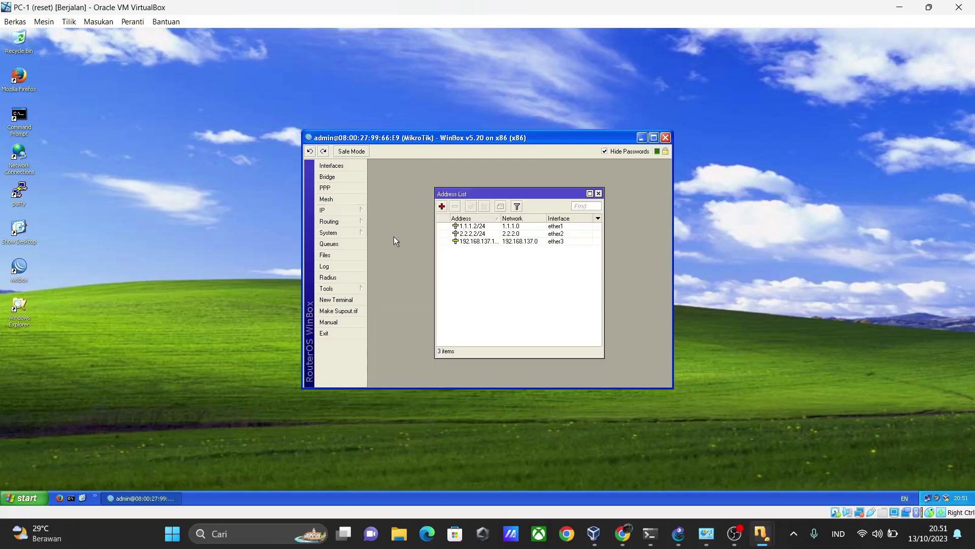
{"action": "double_click", "coordinate": [473, 227]}
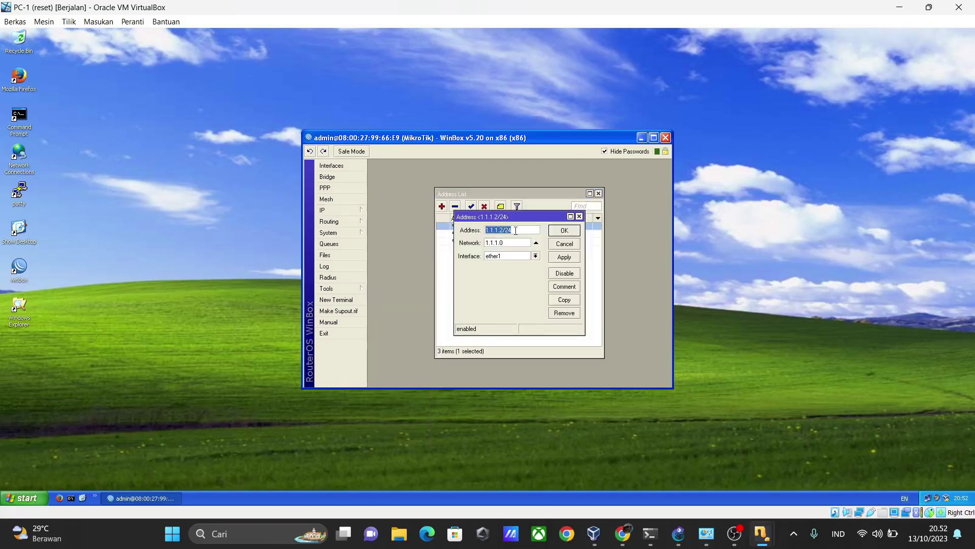
{"action": "left_click", "coordinate": [565, 257]}
{"action": "left_click", "coordinate": [564, 230]}
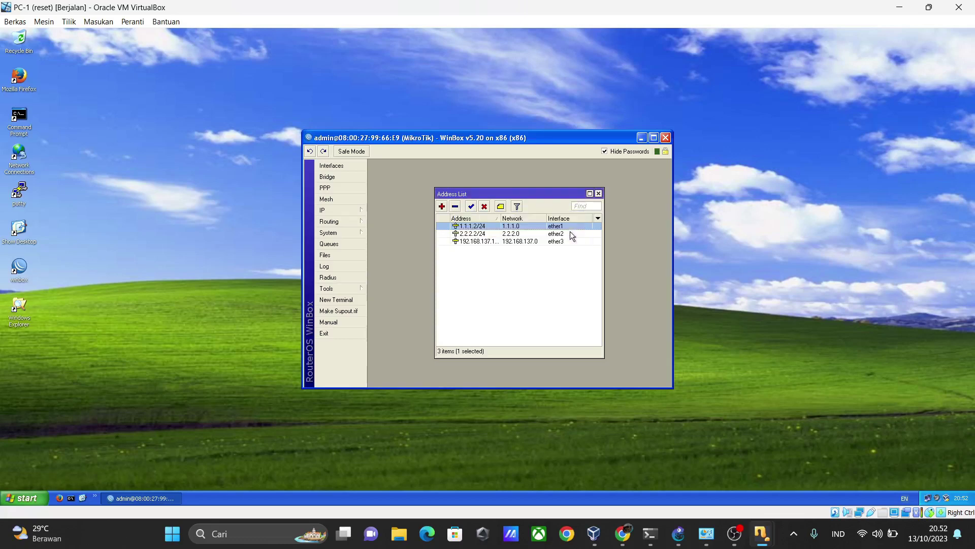
{"action": "left_click", "coordinate": [340, 300]}
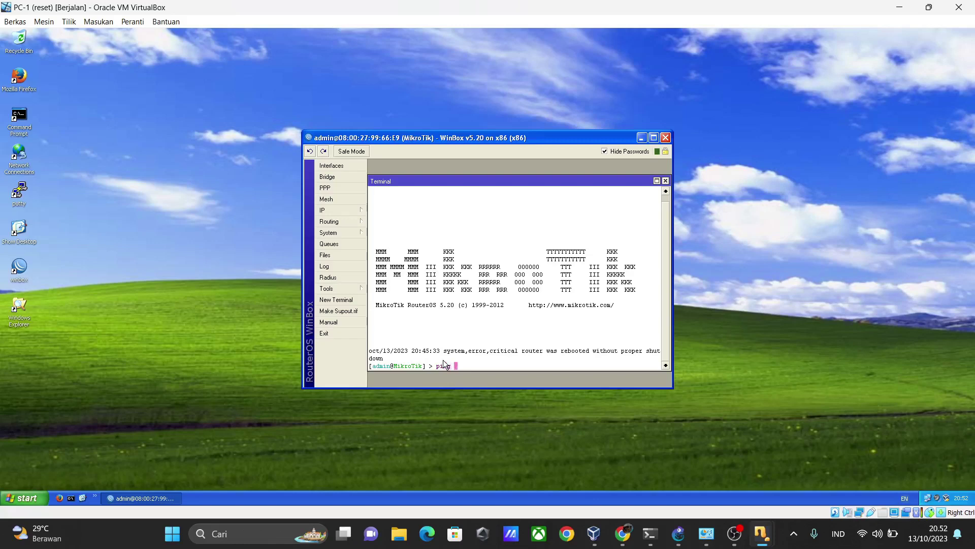
Ping 1.1.1.1 from the router terminal, confirm replies arrive, and close the terminal
{"action": "type", "text": "ping 1.1.1.1"}
{"action": "key", "text": "Return"}
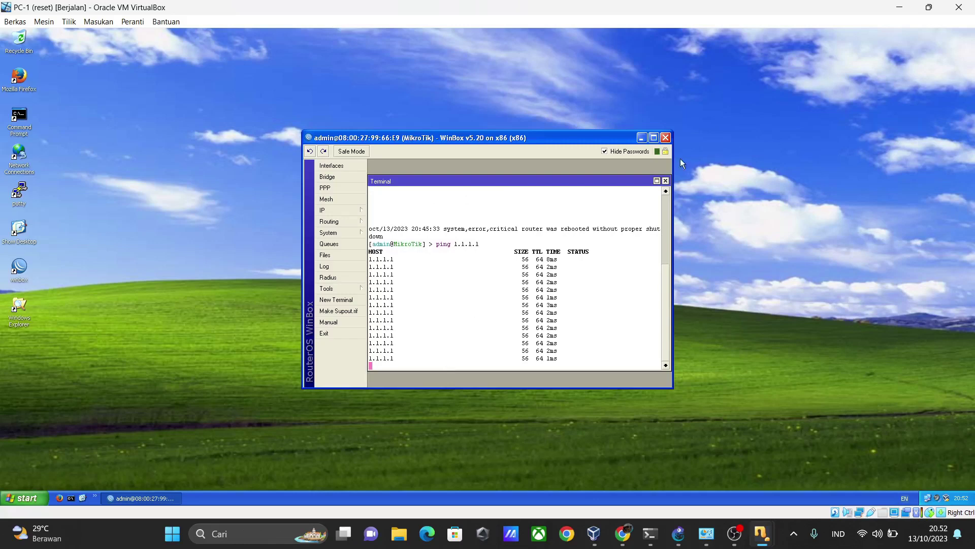
{"action": "left_click", "coordinate": [666, 181]}
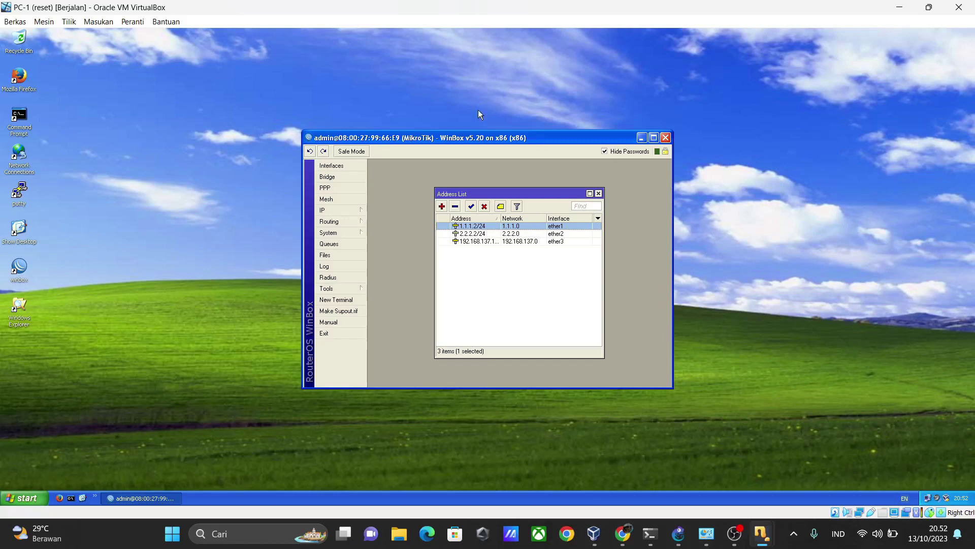
Review and apply the default route 0.0.0.0/0 via gateway 1.1.1.1 in IP > Routes
{"action": "left_click", "coordinate": [326, 210]}
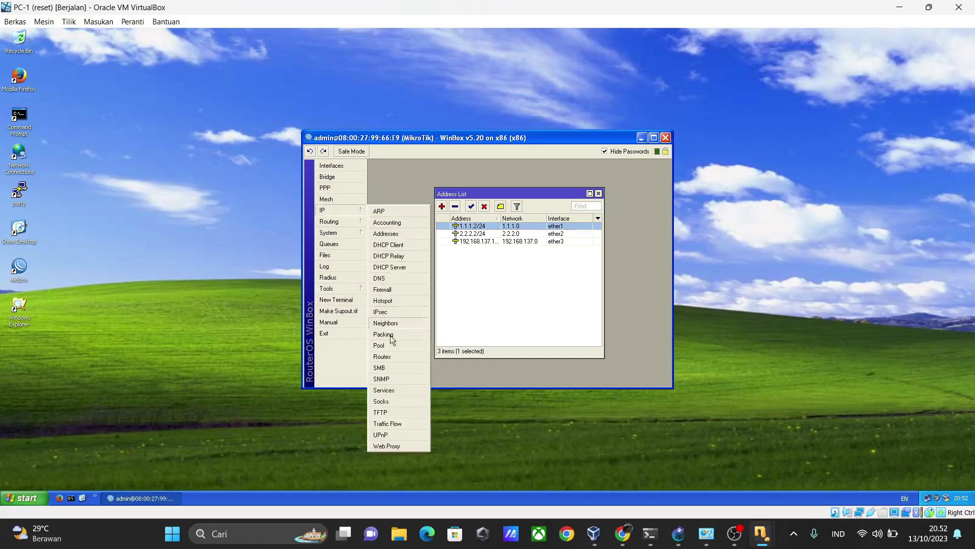
{"action": "left_click", "coordinate": [390, 360]}
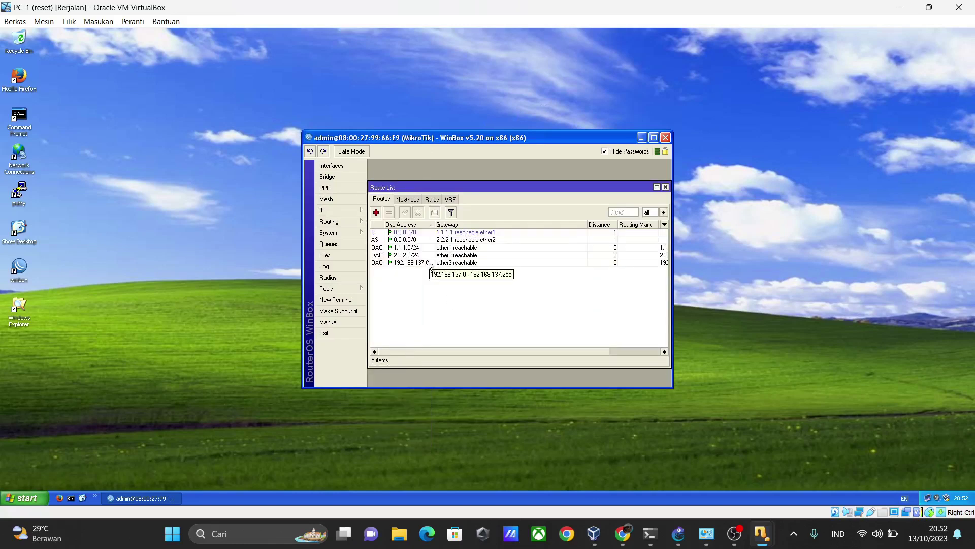
{"action": "double_click", "coordinate": [441, 232]}
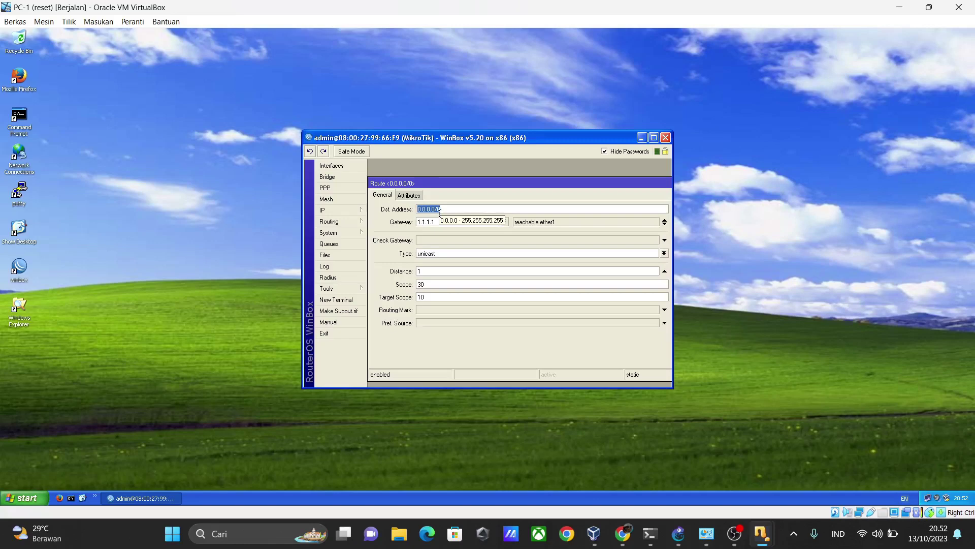
{"action": "left_click_drag", "start_coordinate": [507, 179], "coordinate": [389, 203]}
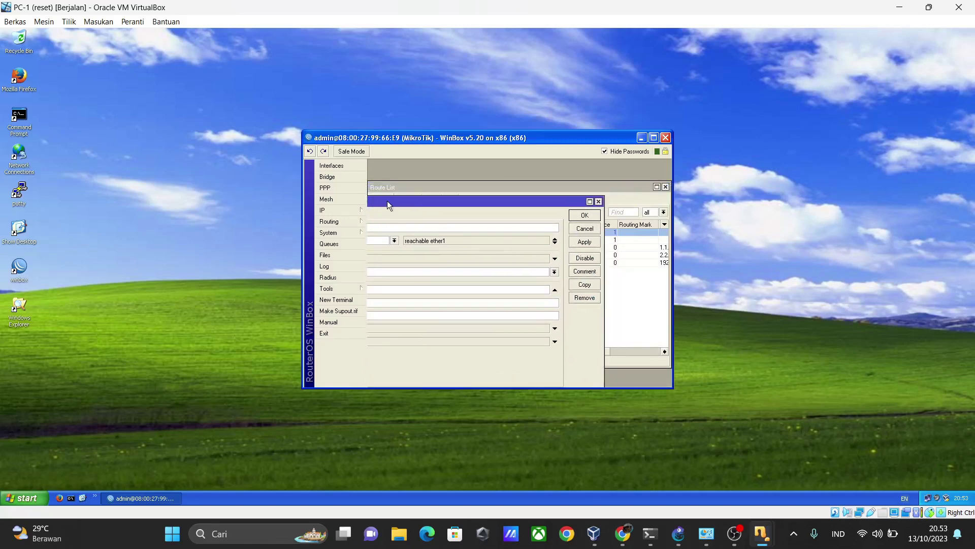
{"action": "left_click", "coordinate": [580, 243]}
{"action": "left_click", "coordinate": [598, 201]}
Ping 8.8.8.8 from a router terminal, which returns net unreachable from 2.2.2.1, then close it
{"action": "left_click", "coordinate": [335, 299]}
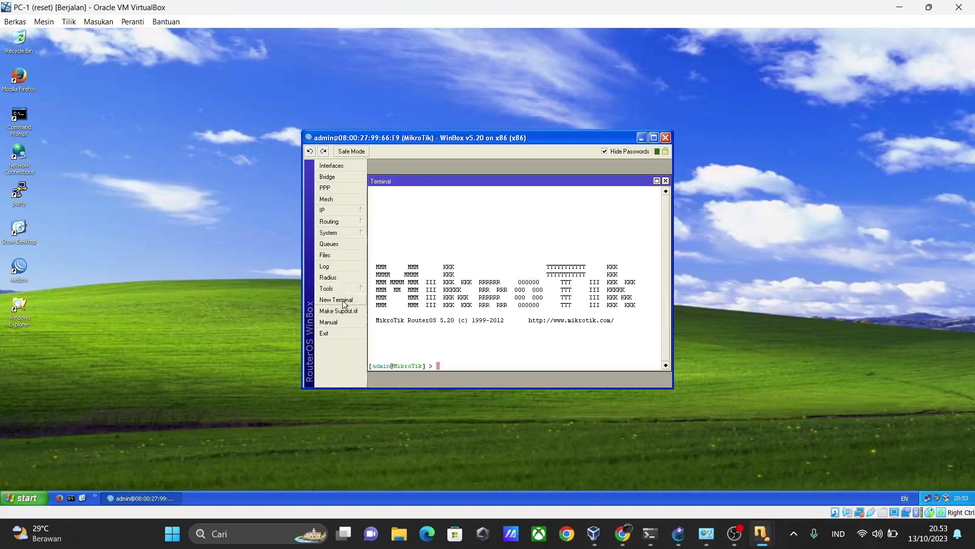
{"action": "type", "text": "ping 8.8."}
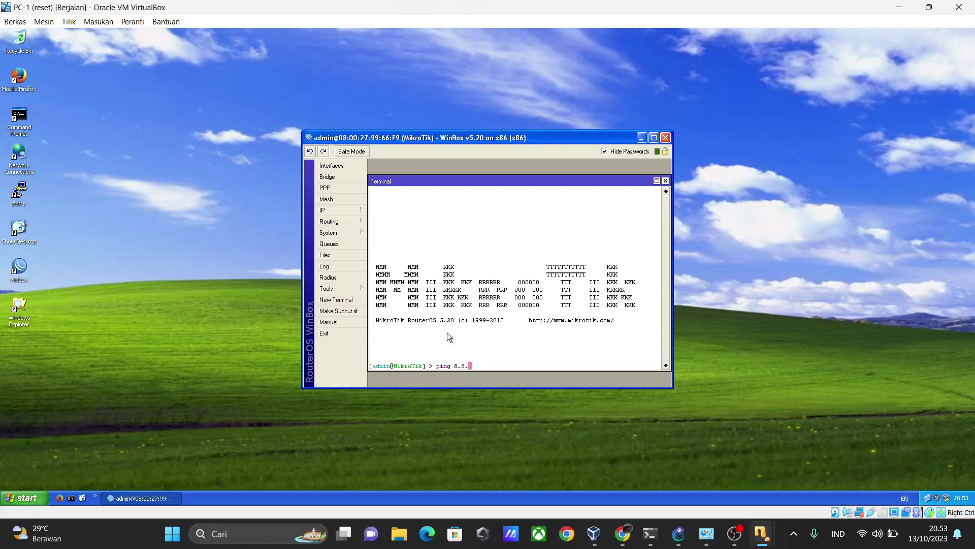
{"action": "type", "text": "8.8"}
{"action": "key", "text": "Return"}
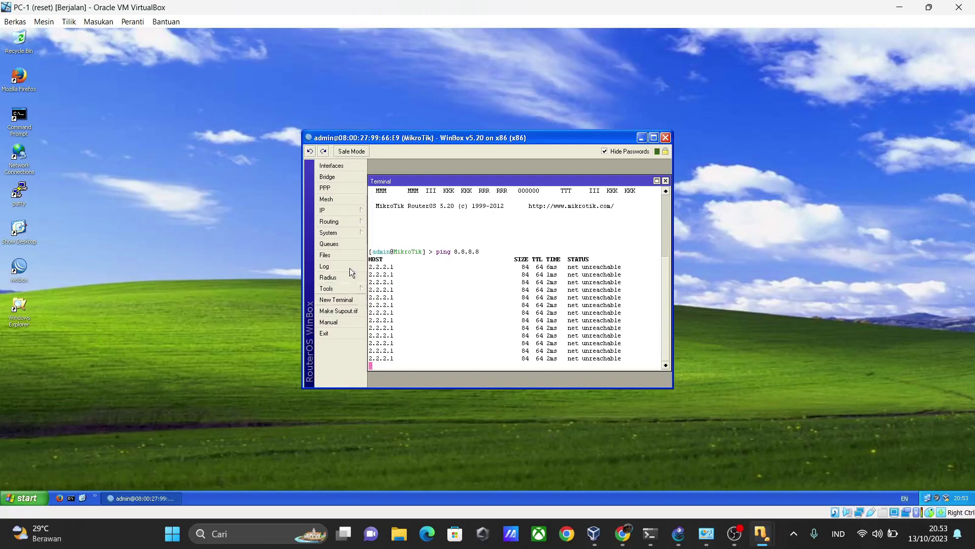
{"action": "left_click", "coordinate": [359, 211]}
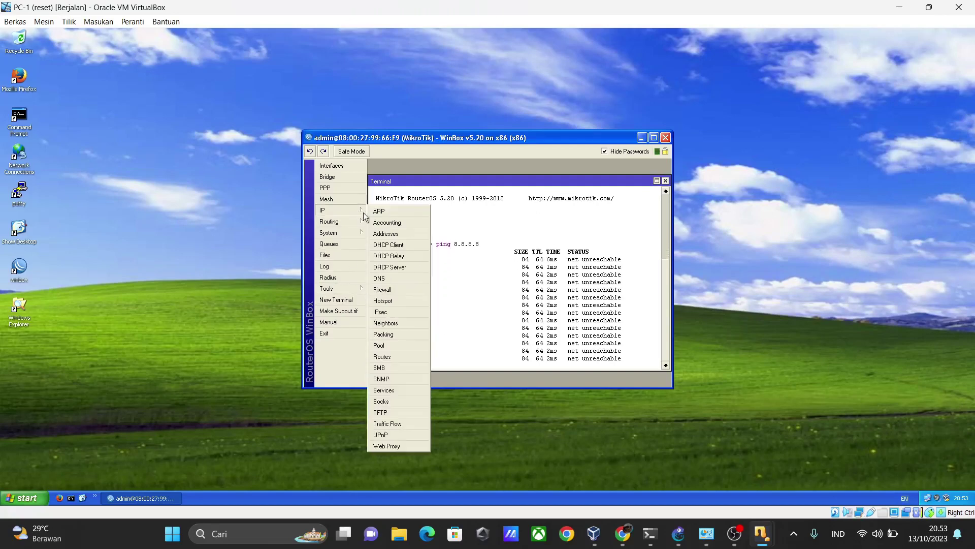
{"action": "left_click", "coordinate": [665, 180]}
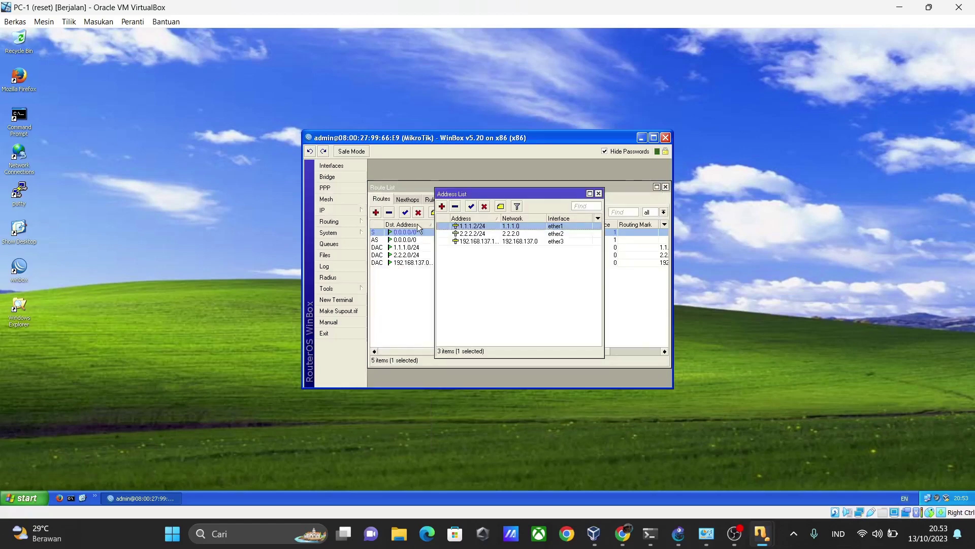
Add the address 192.168.1.1/24 on interface ether3 in the IP address list
{"action": "left_click", "coordinate": [350, 212]}
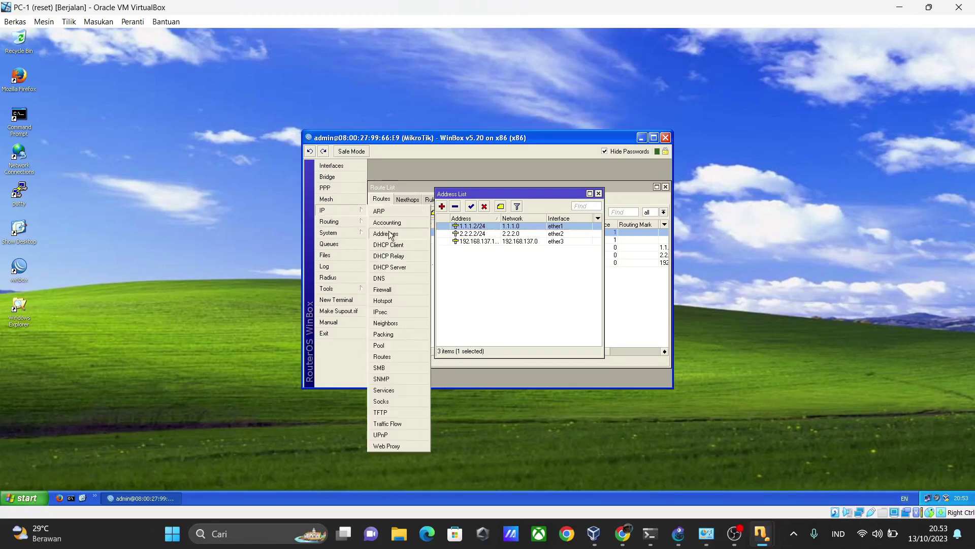
{"action": "left_click", "coordinate": [382, 356]}
{"action": "left_click", "coordinate": [356, 211]}
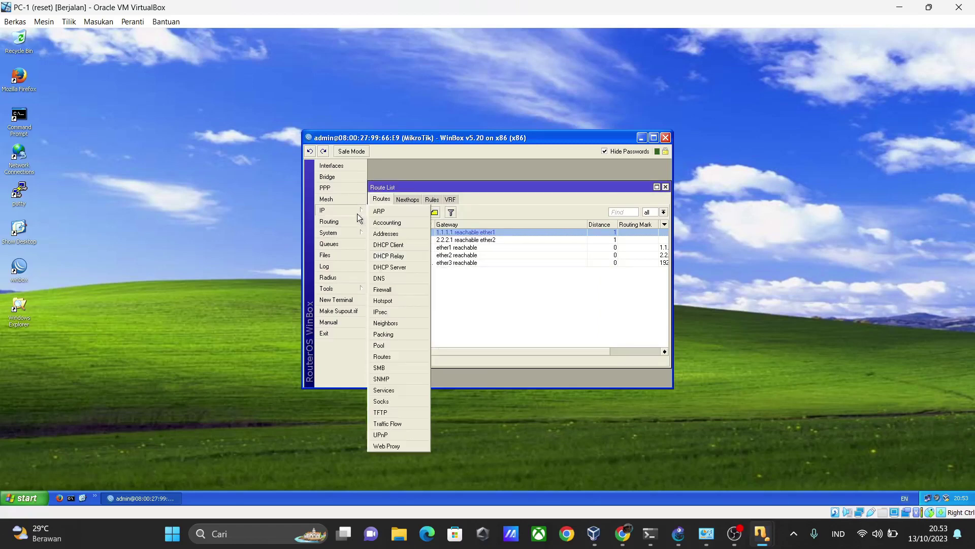
{"action": "left_click", "coordinate": [386, 187]}
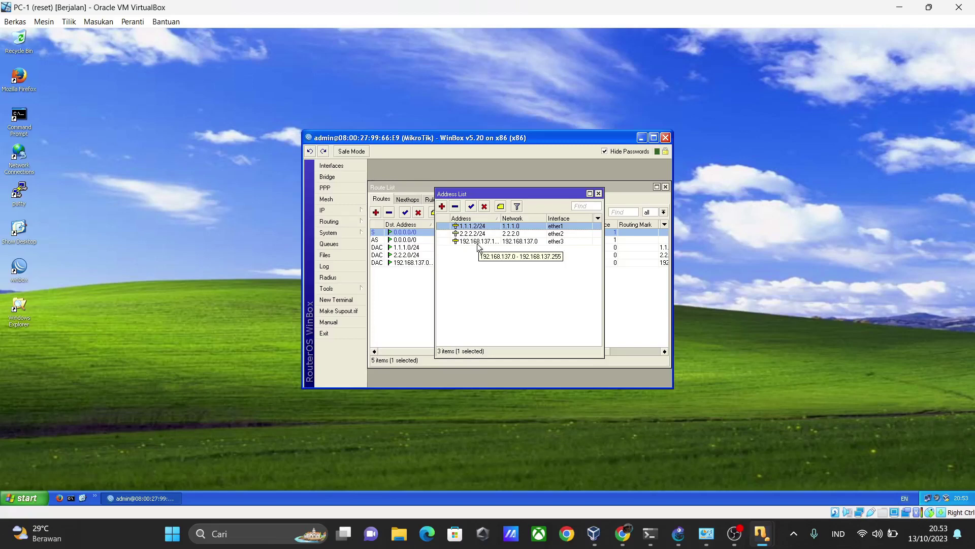
{"action": "left_click", "coordinate": [442, 207]}
{"action": "type", "text": "192"}
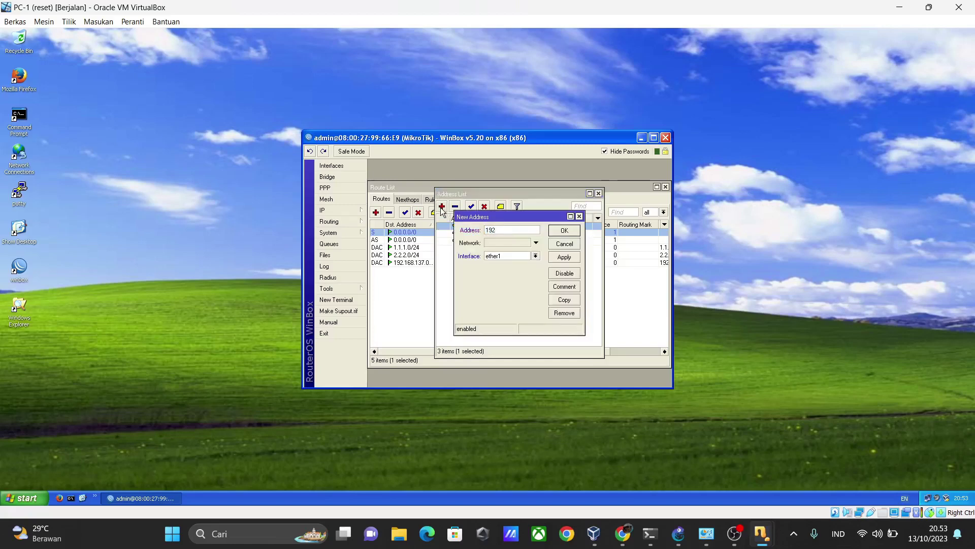
{"action": "type", "text": ".168.1.1/34"}
{"action": "key", "text": "BackSpace"}
{"action": "key", "text": "BackSpace"}
{"action": "type", "text": "24"}
{"action": "left_click", "coordinate": [535, 255]}
{"action": "left_click", "coordinate": [529, 276]}
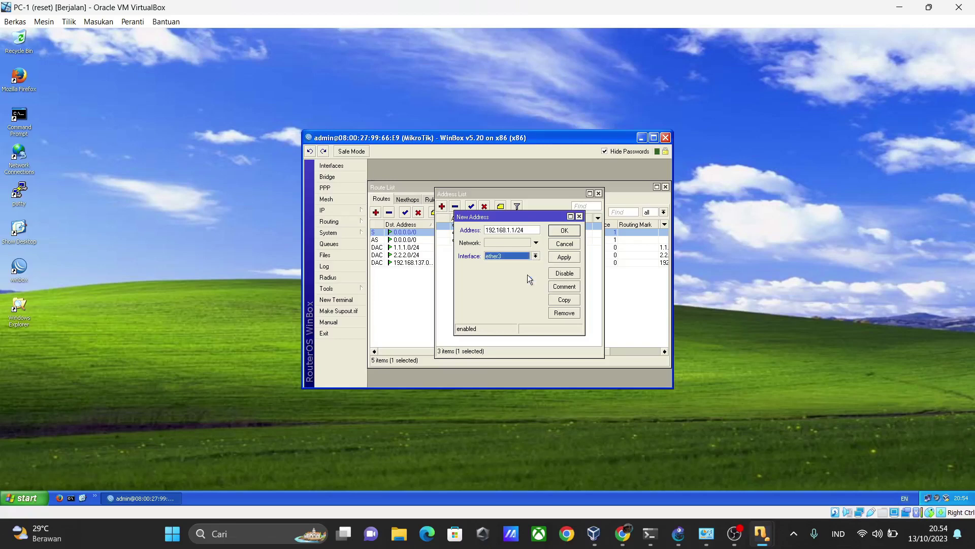
{"action": "left_click", "coordinate": [569, 257]}
{"action": "left_click", "coordinate": [571, 232]}
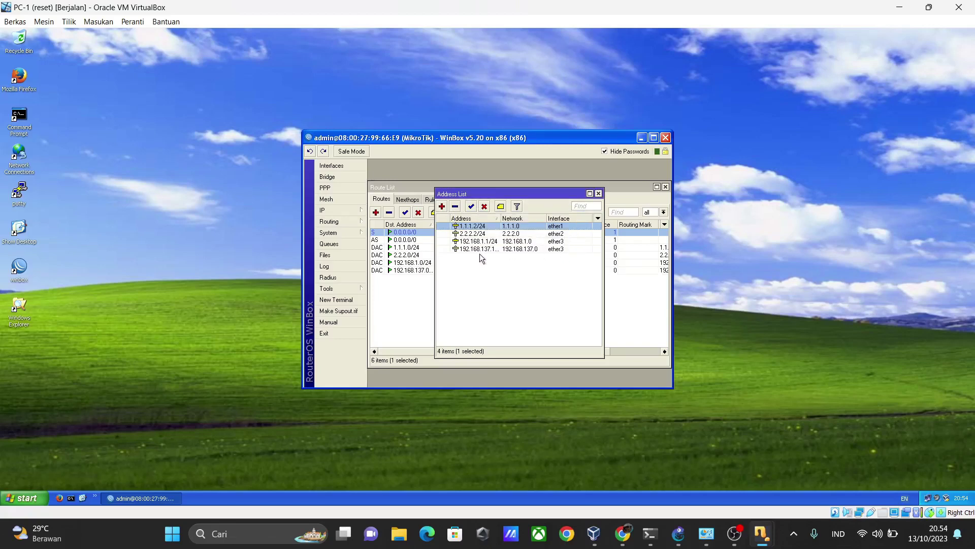
Delete the old 192.168.137.1/24 address and close the address list
{"action": "left_click_drag", "start_coordinate": [501, 222], "coordinate": [507, 224]}
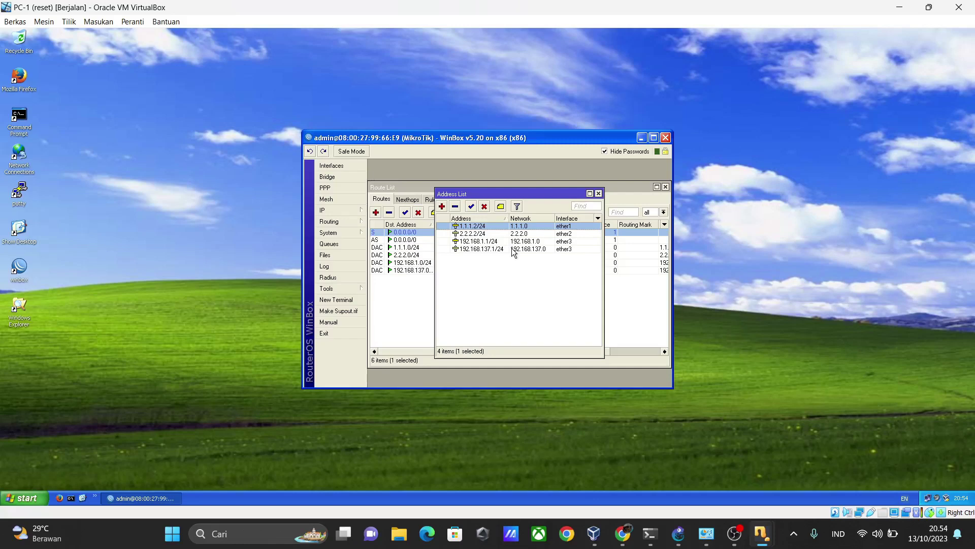
{"action": "left_click", "coordinate": [513, 249]}
{"action": "left_click", "coordinate": [456, 206]}
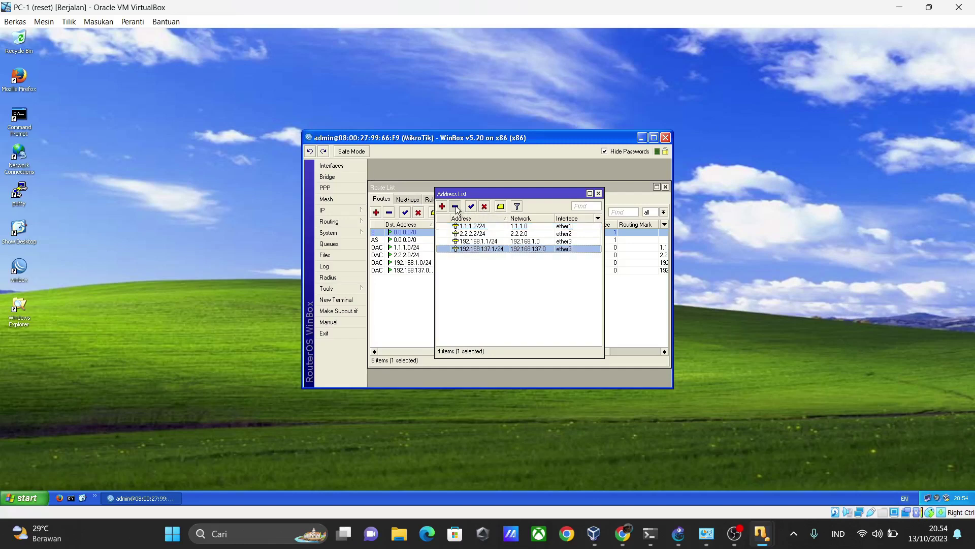
{"action": "left_click", "coordinate": [598, 193]}
Check the ether2 and ether1 NAT rules, keeping ether1 masquerade, and apply them
{"action": "left_click", "coordinate": [345, 213]}
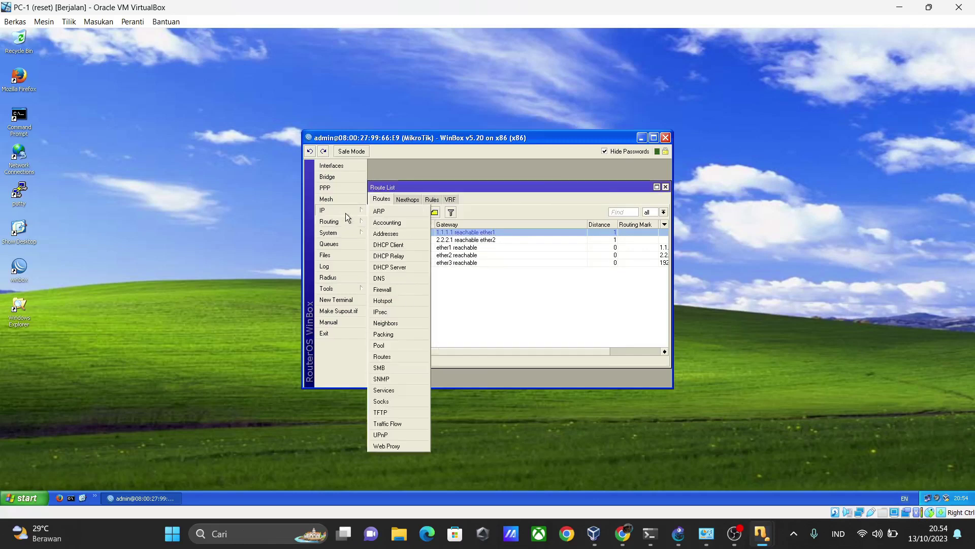
{"action": "left_click", "coordinate": [398, 290]}
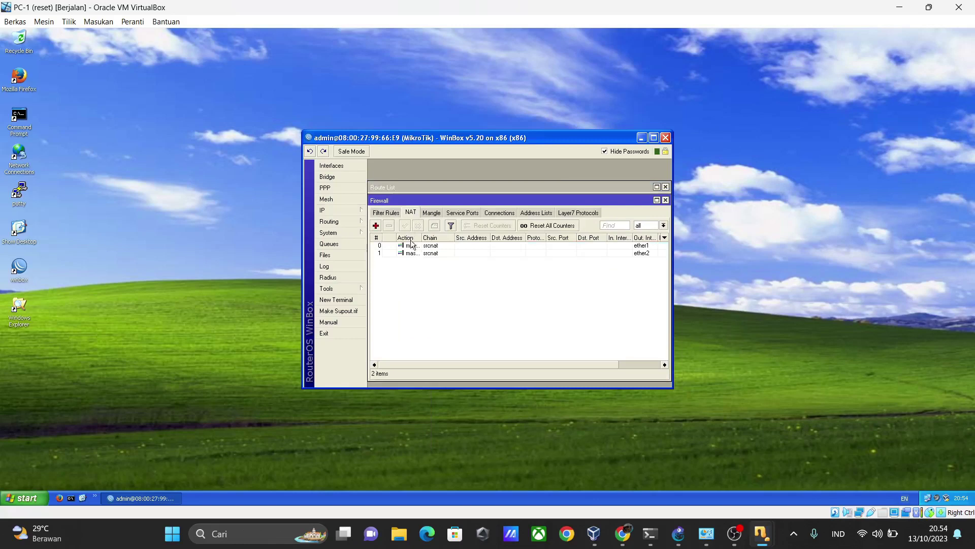
{"action": "double_click", "coordinate": [415, 253]}
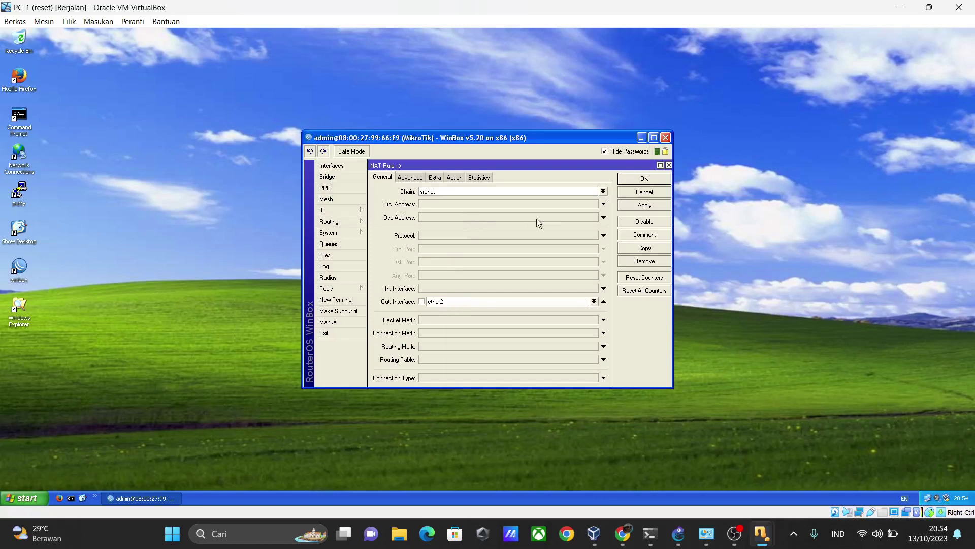
{"action": "left_click", "coordinate": [669, 165]}
{"action": "double_click", "coordinate": [446, 245]}
{"action": "left_click", "coordinate": [447, 301]}
{"action": "left_click", "coordinate": [447, 300]}
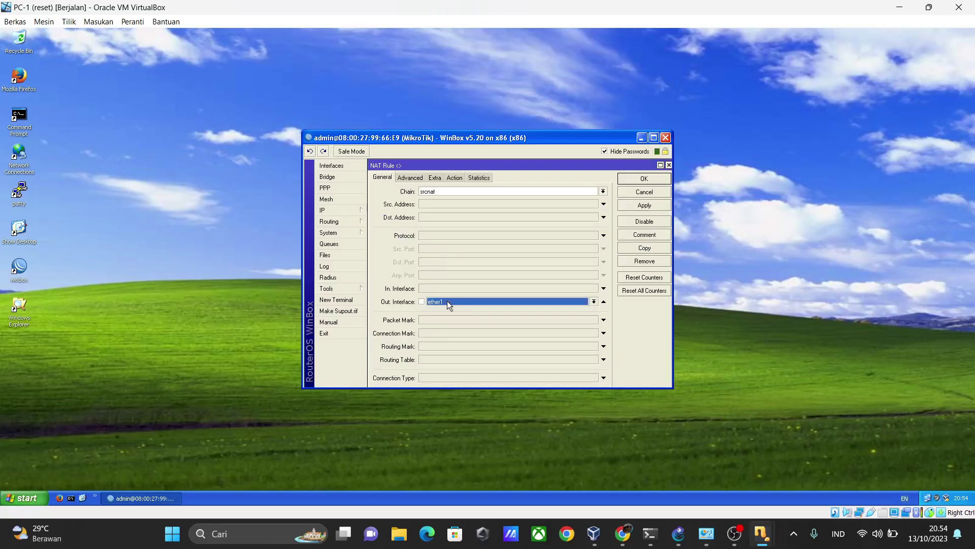
{"action": "left_click", "coordinate": [455, 178]}
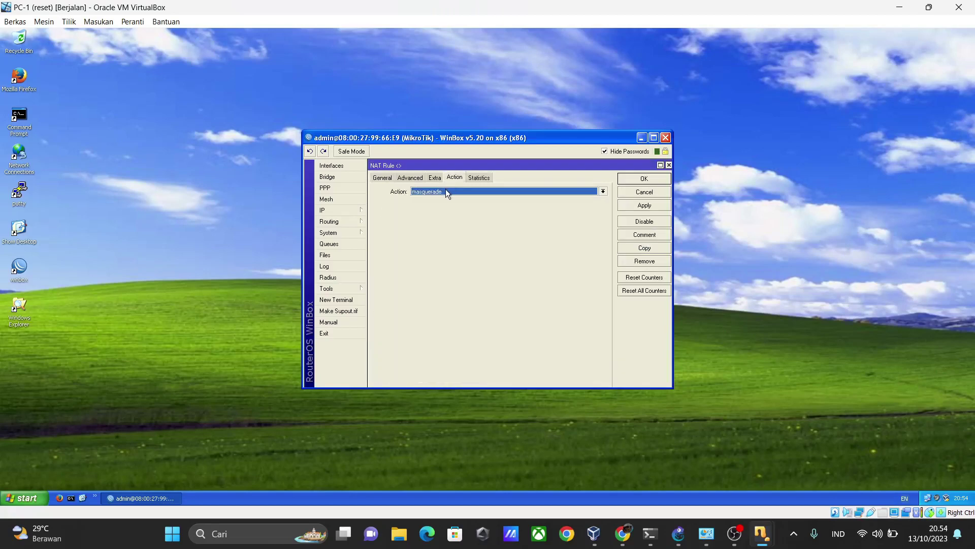
{"action": "left_click", "coordinate": [640, 204]}
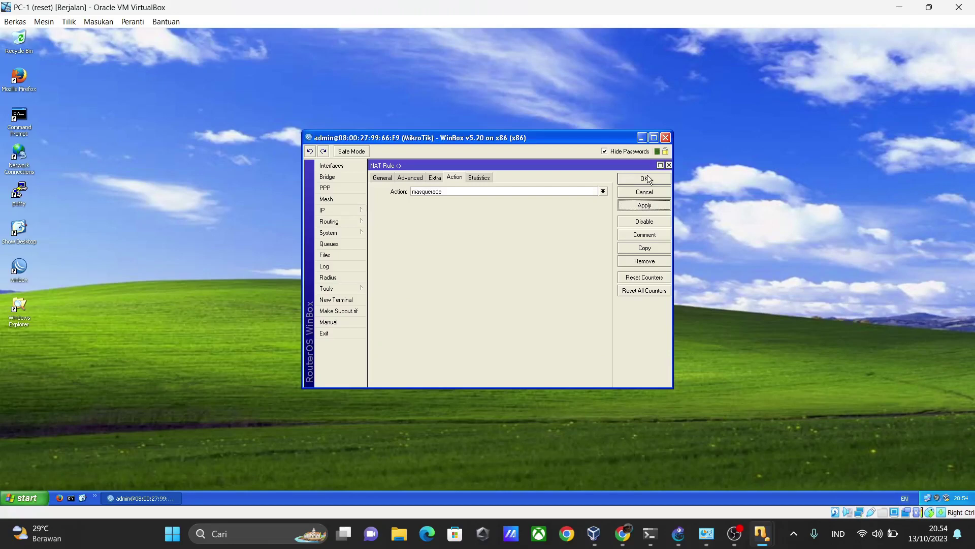
{"action": "left_click", "coordinate": [646, 179]}
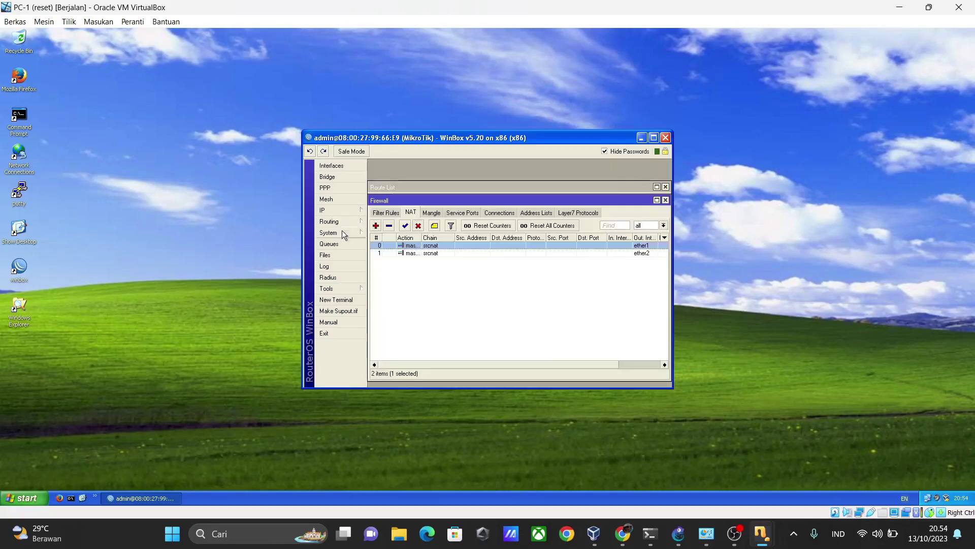
Apply the DNS settings with servers 192.168.137.1 and 8.8.8.8
{"action": "left_click", "coordinate": [338, 210]}
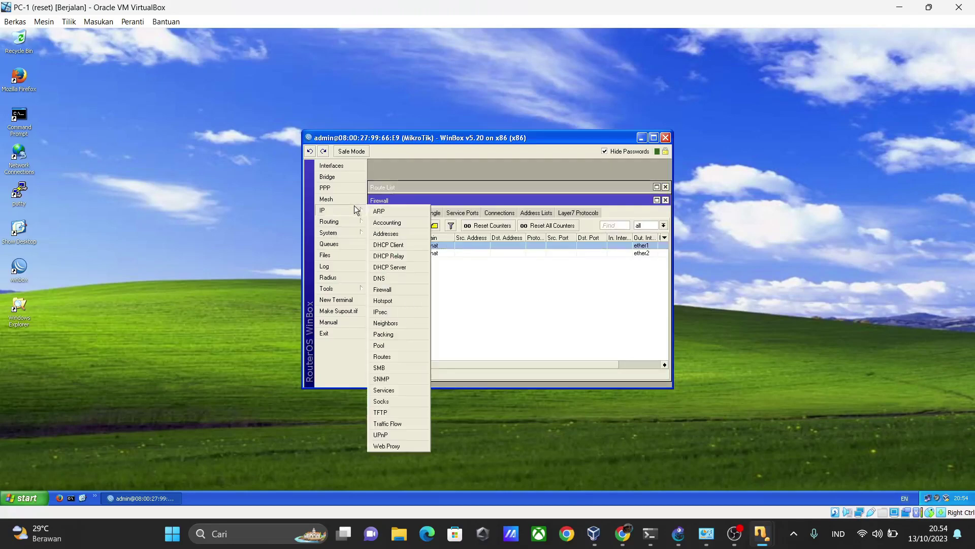
{"action": "left_click", "coordinate": [386, 278]}
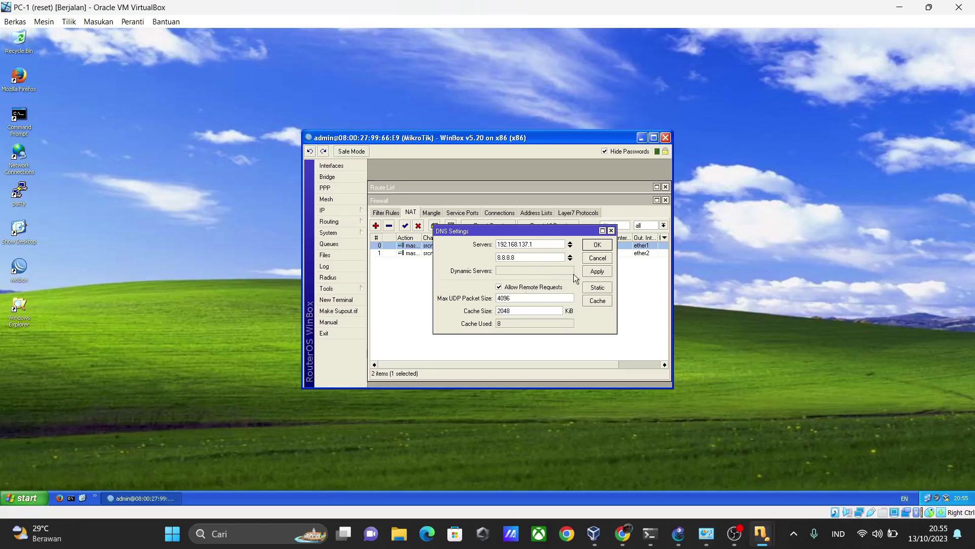
{"action": "left_click", "coordinate": [598, 271]}
{"action": "left_click", "coordinate": [598, 244]}
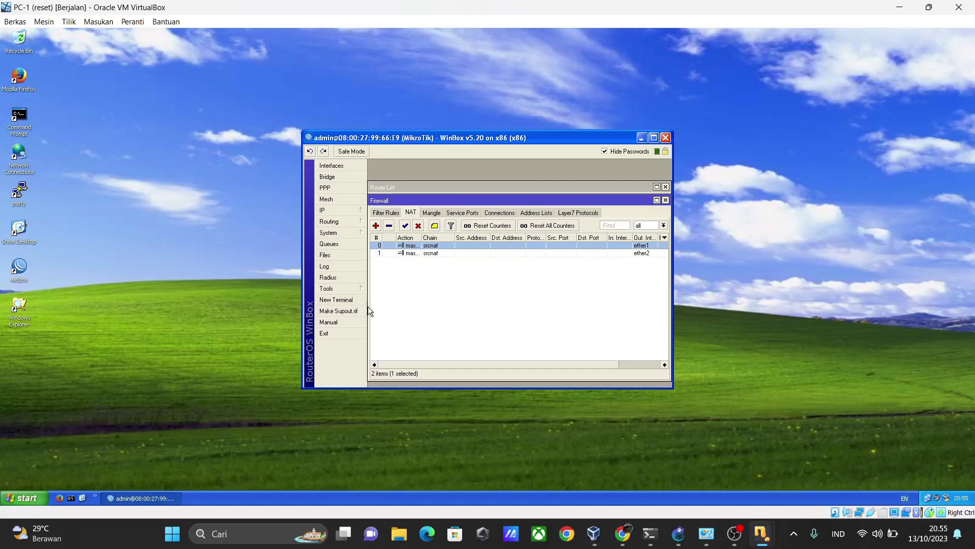
{"action": "left_click", "coordinate": [336, 300]}
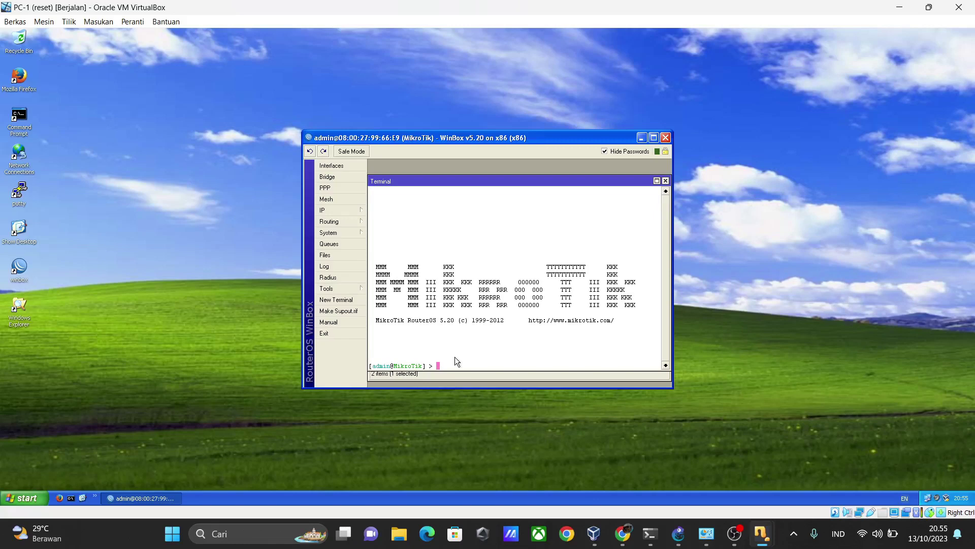
{"action": "type", "text": "w"}
{"action": "type", "text": "."}
{"action": "type", "text": "google"}
{"action": "type", "text": ".co,"}
{"action": "key", "text": "BackSpace"}
{"action": "type", "text": "m"}
{"action": "key", "text": "Return"}
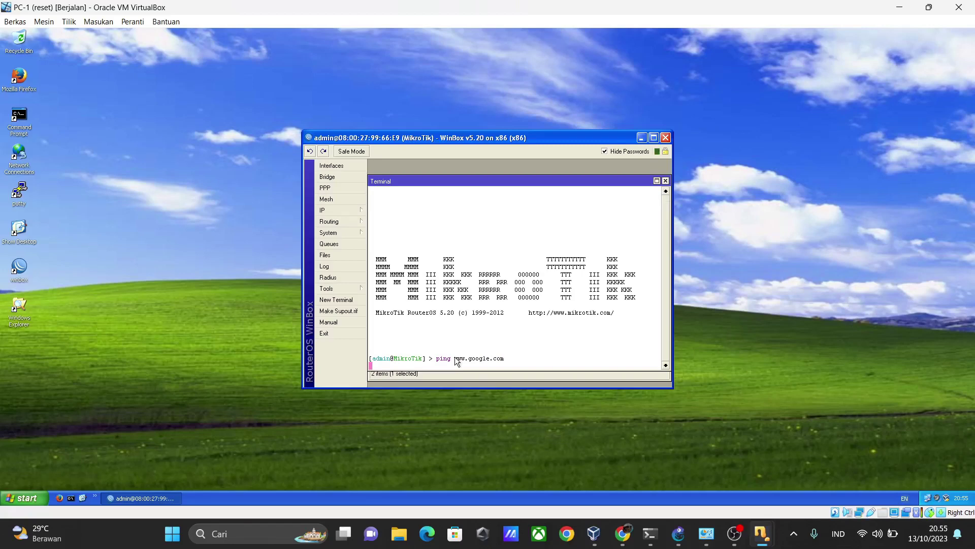
{"action": "left_click", "coordinate": [352, 210]}
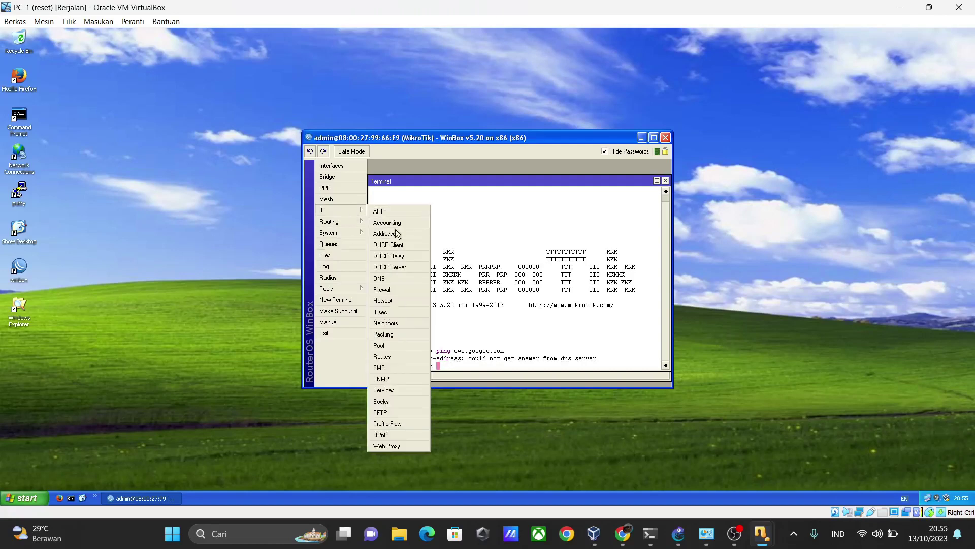
Inspect the existing dhcp1 server settings, discarding a newly started DHCP server
{"action": "left_click", "coordinate": [400, 266]}
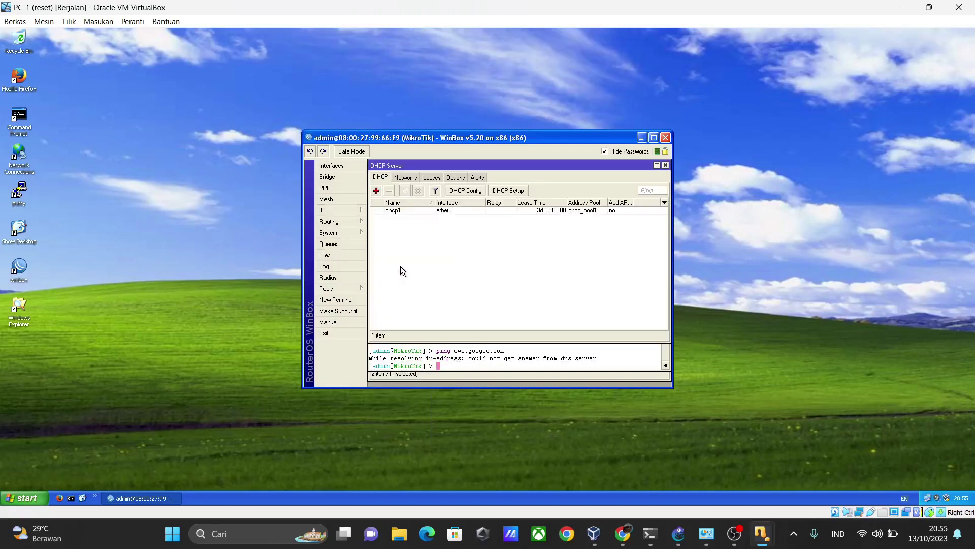
{"action": "double_click", "coordinate": [428, 212]}
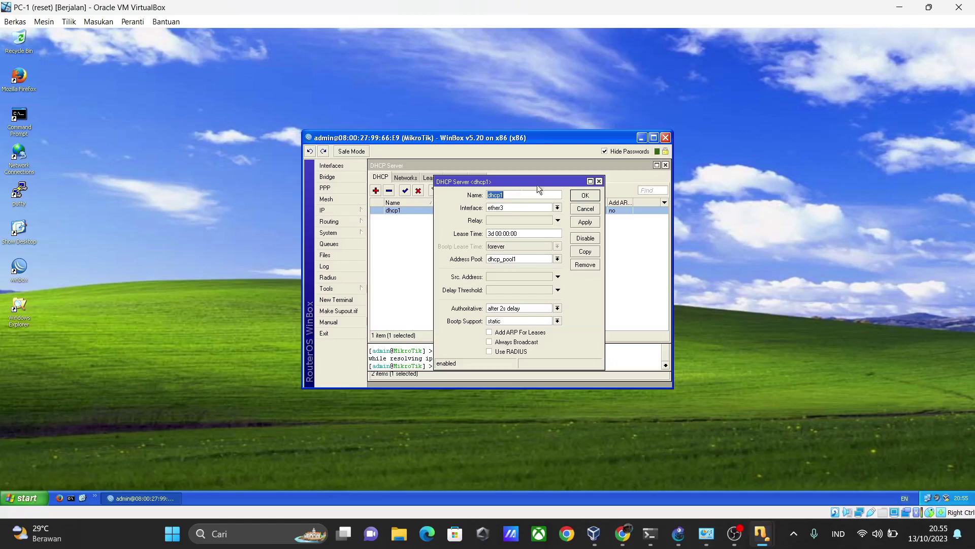
{"action": "left_click", "coordinate": [600, 180]}
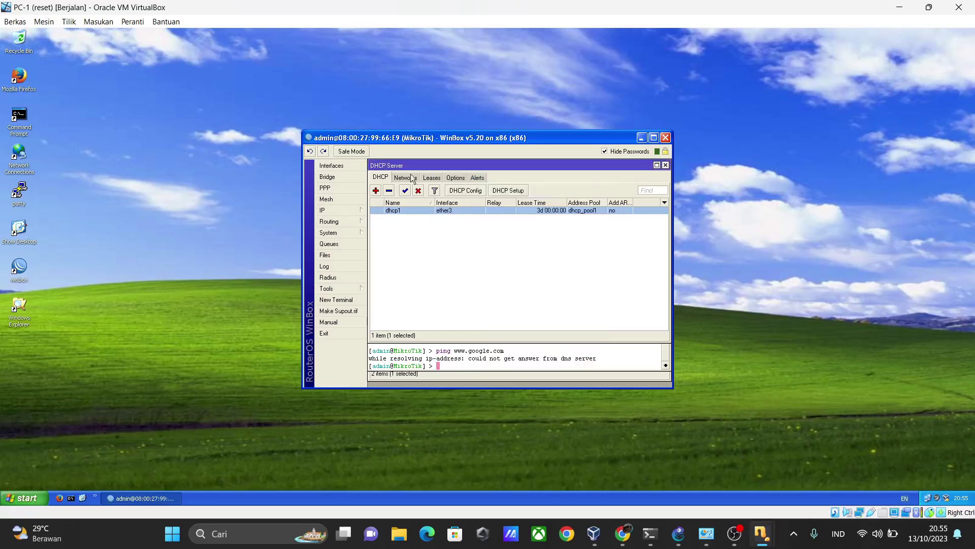
{"action": "left_click", "coordinate": [376, 190]}
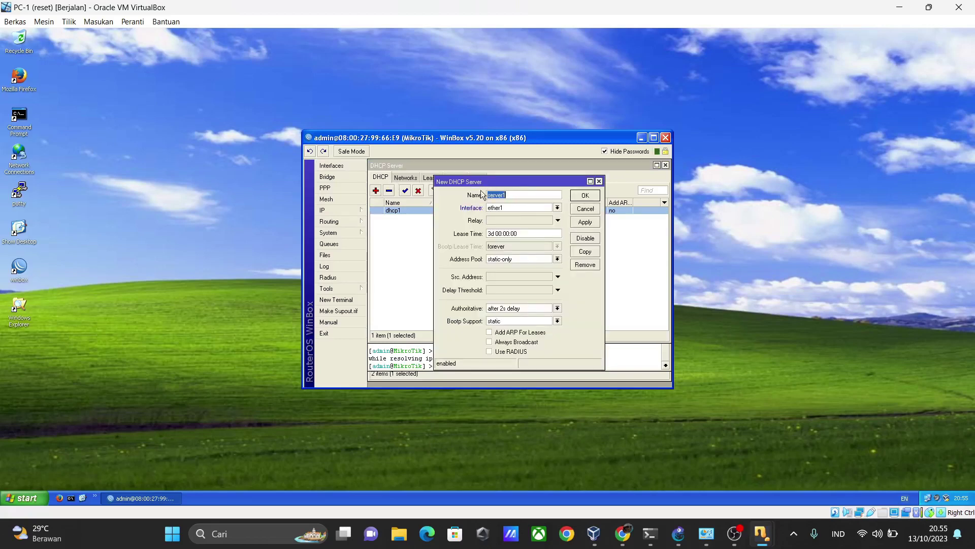
{"action": "left_click", "coordinate": [598, 181]}
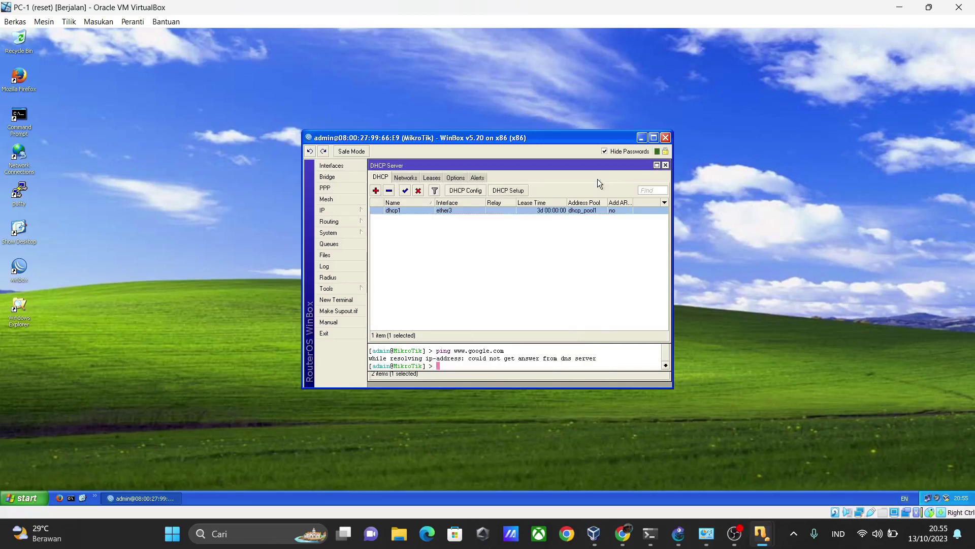
Walk through DHCP Setup on ether3 with 192.168.1.0/24 and gateway 192.168.1.1, then cancel it
{"action": "left_click", "coordinate": [514, 192]}
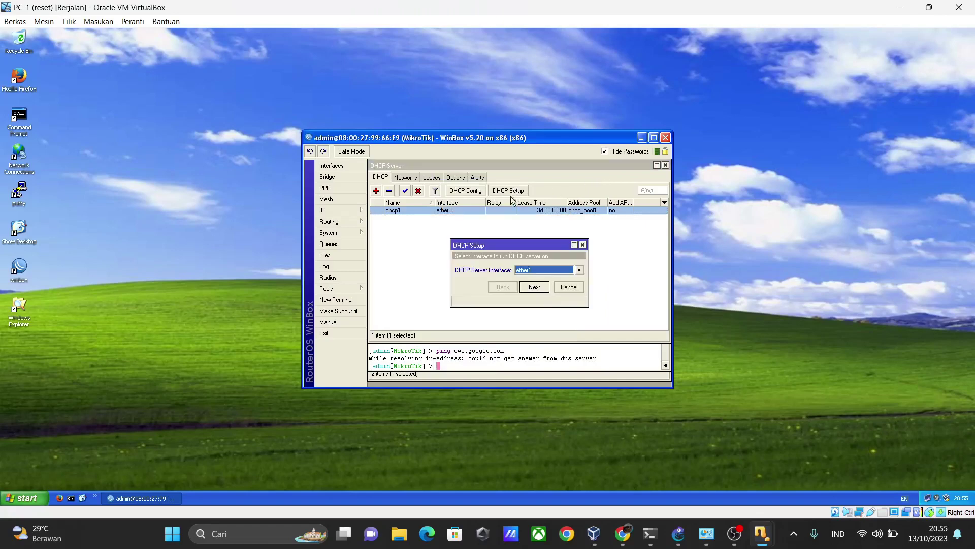
{"action": "left_click", "coordinate": [550, 270]}
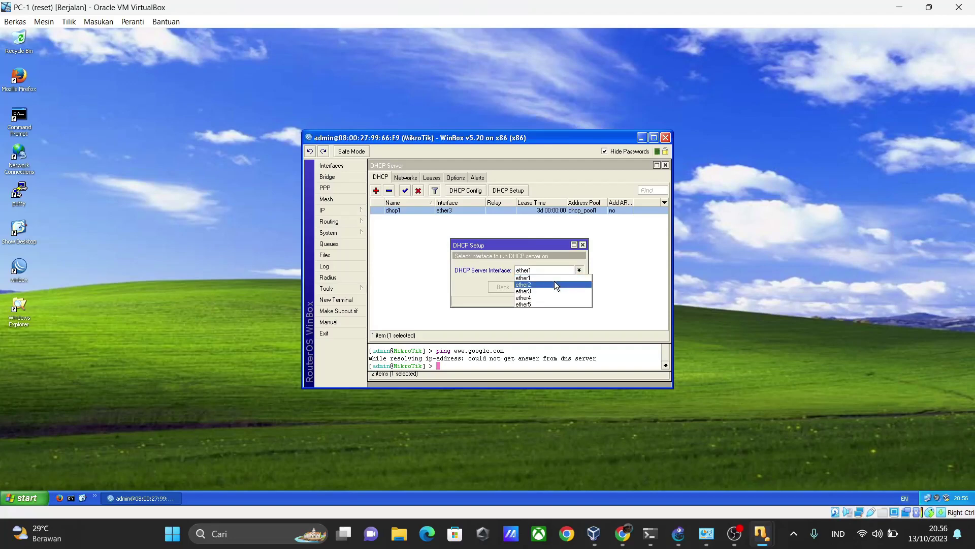
{"action": "left_click", "coordinate": [550, 290]}
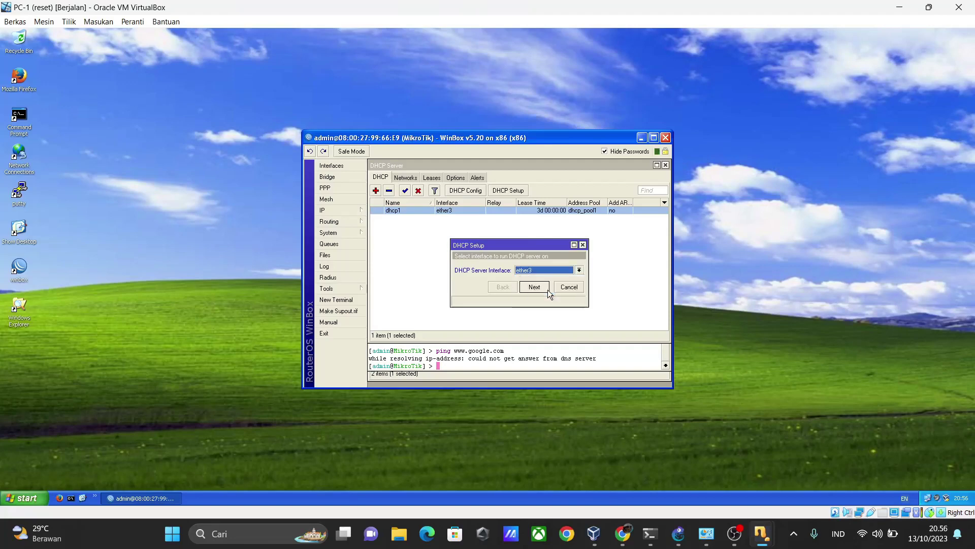
{"action": "left_click", "coordinate": [534, 288]}
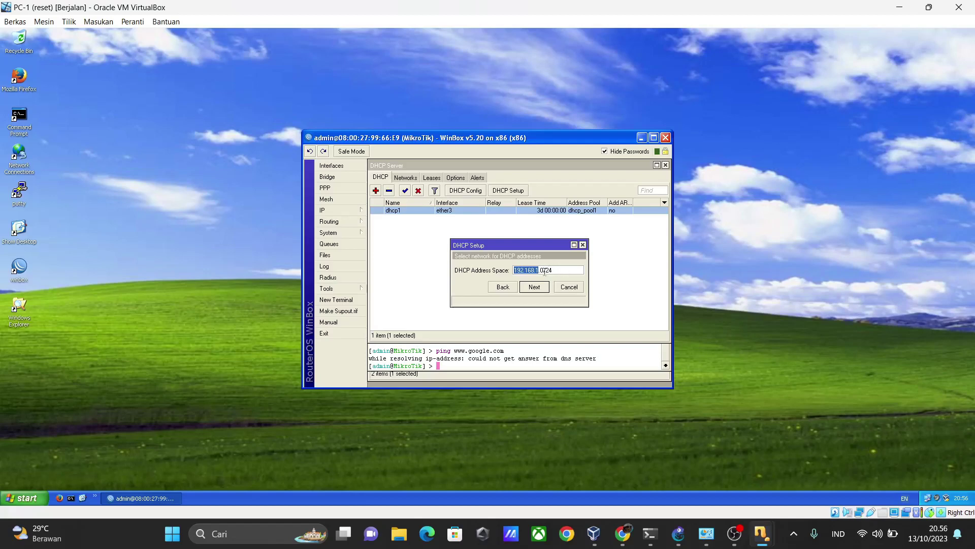
{"action": "left_click", "coordinate": [544, 271]}
{"action": "key", "text": "BackSpace"}
{"action": "type", "text": "1"}
{"action": "key", "text": "BackSpace"}
{"action": "type", "text": "0"}
{"action": "left_click", "coordinate": [542, 288]}
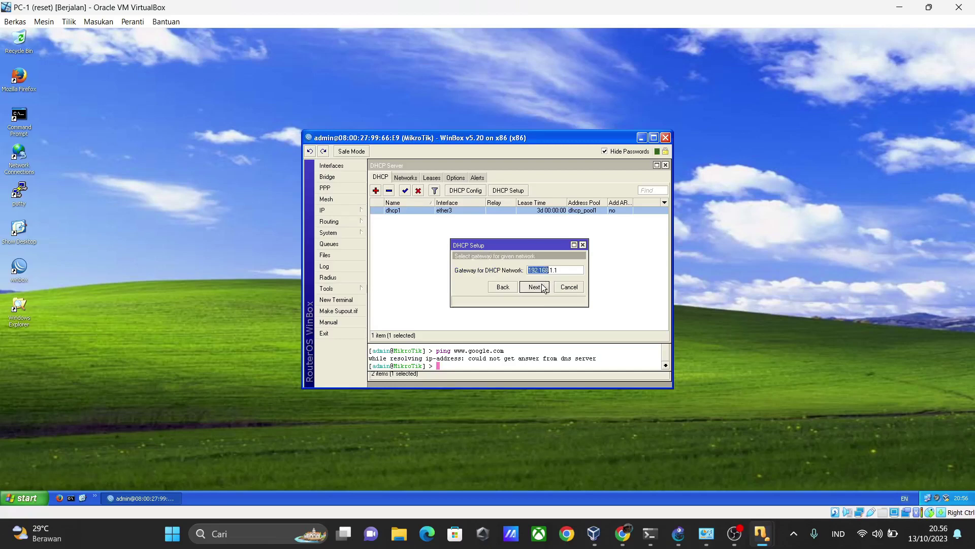
{"action": "left_click", "coordinate": [537, 287]}
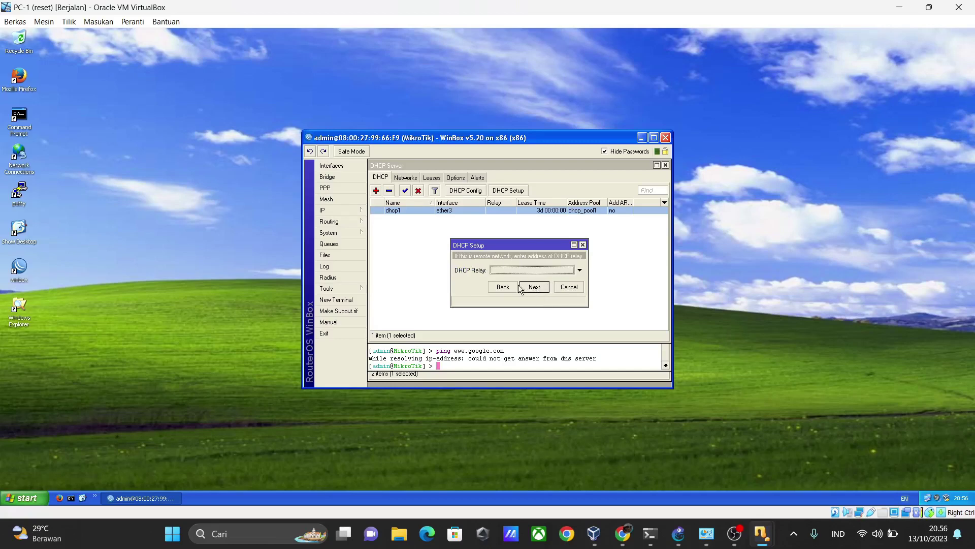
{"action": "left_click", "coordinate": [503, 287]}
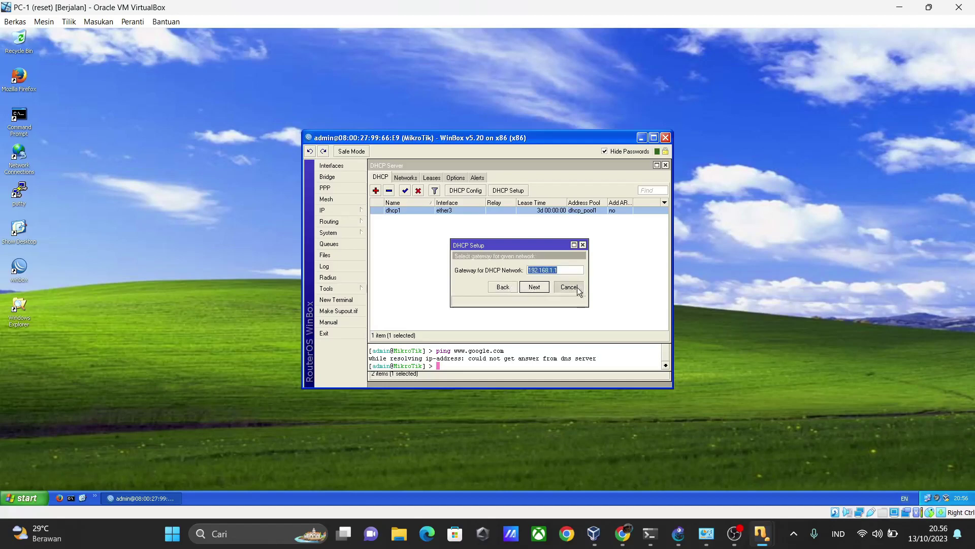
{"action": "left_click", "coordinate": [569, 287]}
Reapply dhcp1's existing settings and close its editor
{"action": "double_click", "coordinate": [496, 212]}
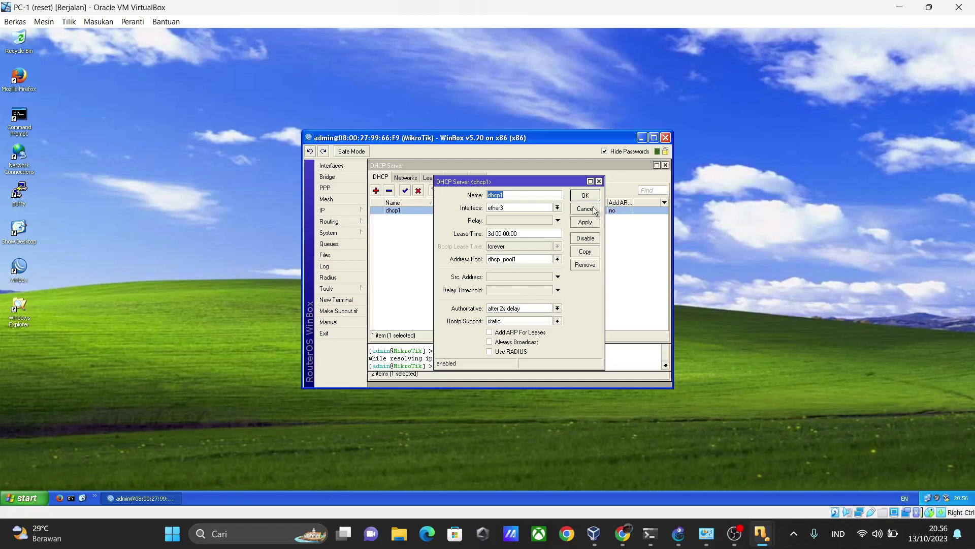
{"action": "left_click", "coordinate": [584, 225]}
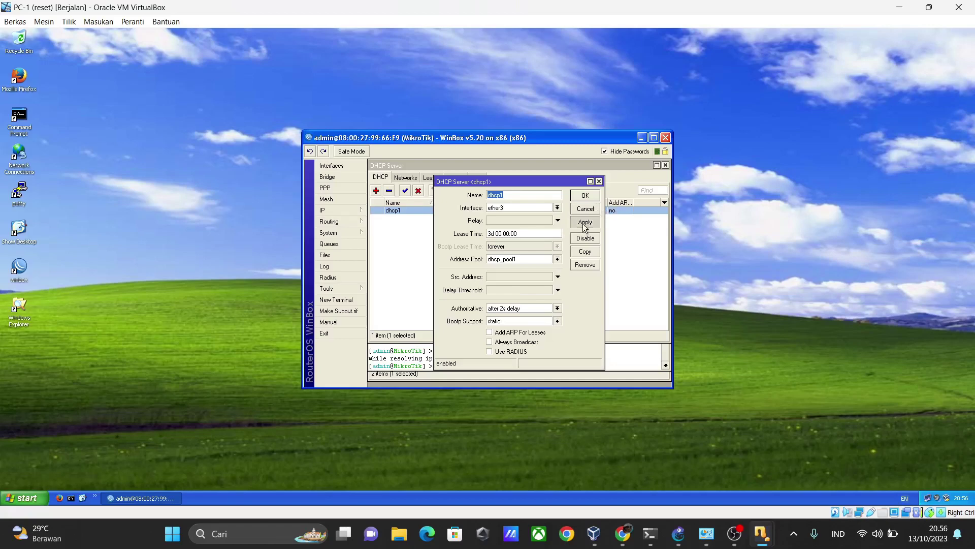
{"action": "left_click", "coordinate": [591, 198]}
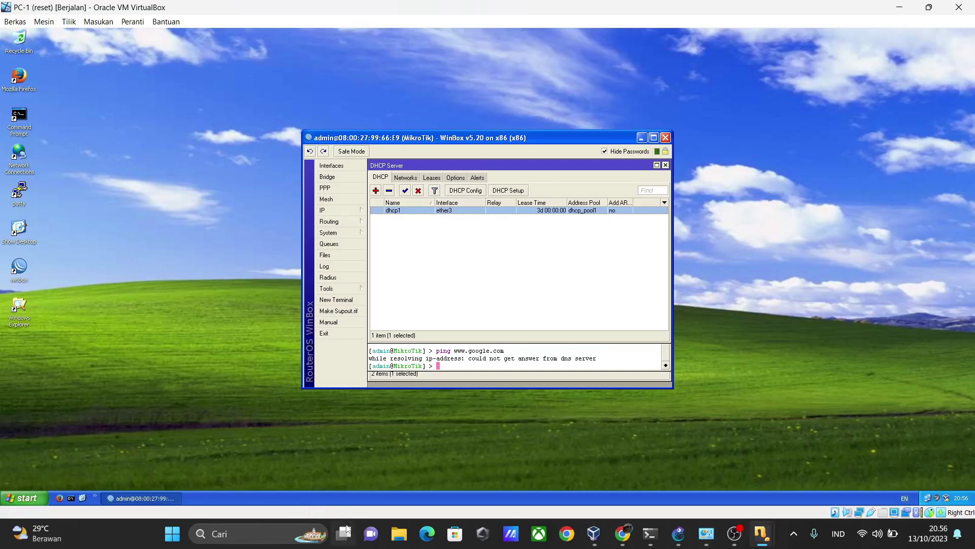
Ping 8.8.8.8 from PC-1's command prompt (100% loss), then bring up the GNS3 topology
{"action": "left_click", "coordinate": [67, 496]}
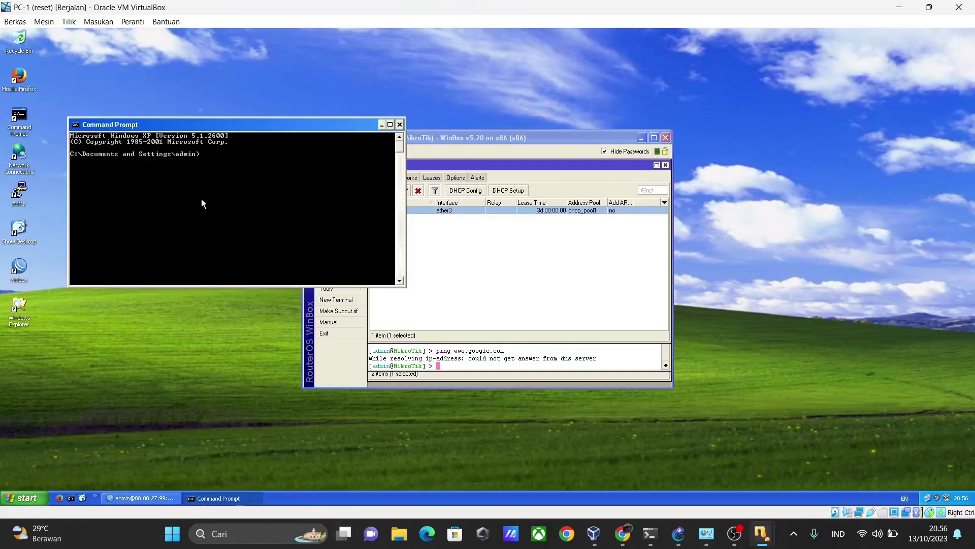
{"action": "type", "text": "ping 8.8.8.8"}
{"action": "key", "text": "Return"}
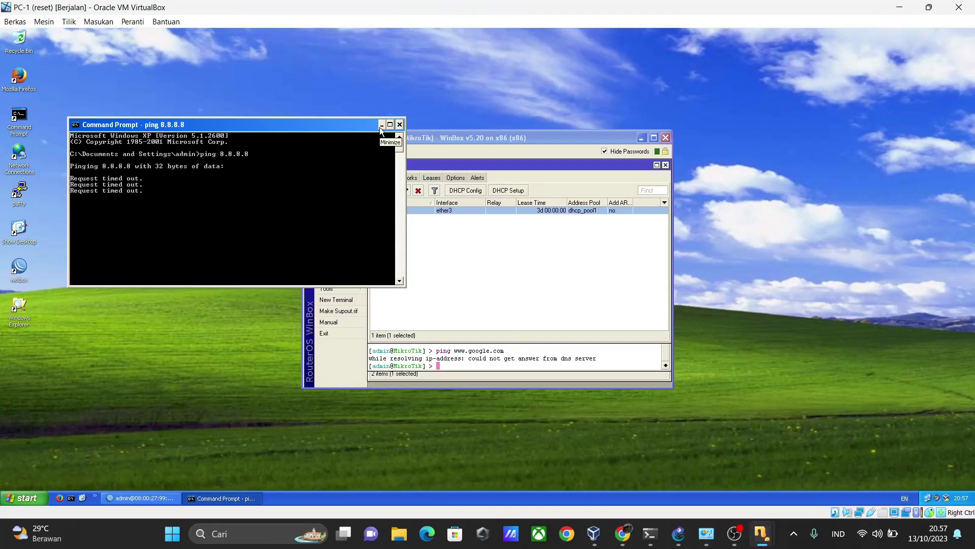
{"action": "key", "text": "Return"}
{"action": "key", "text": "Return"}
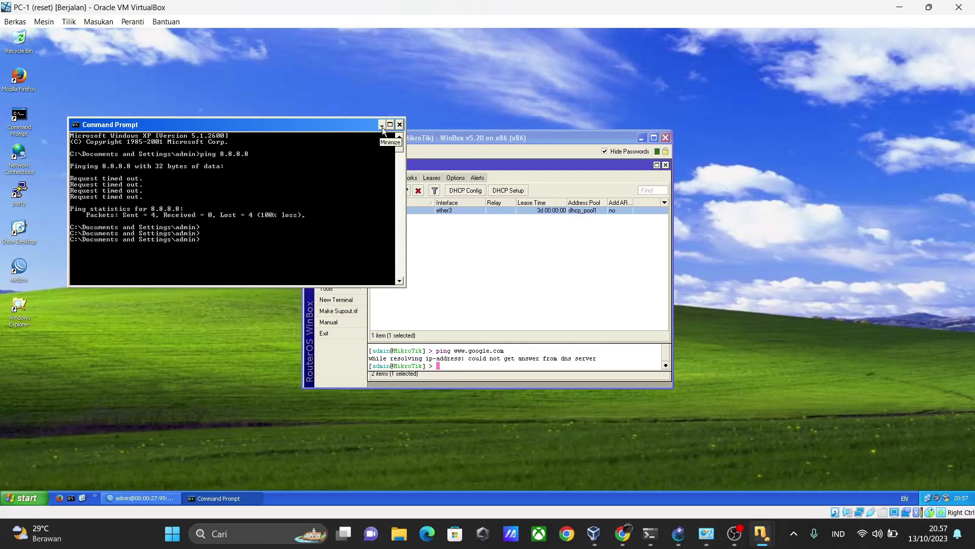
{"action": "left_click", "coordinate": [383, 127]}
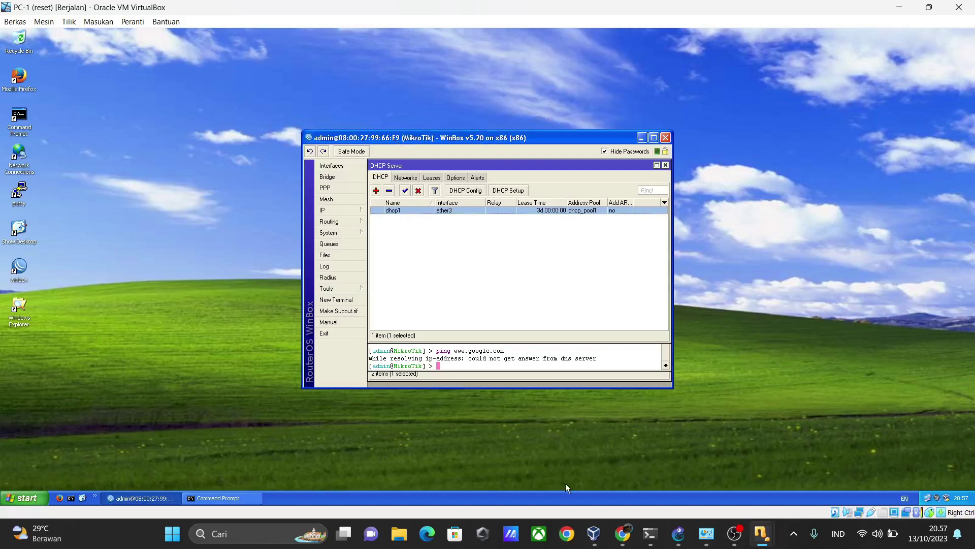
{"action": "left_click", "coordinate": [679, 534]}
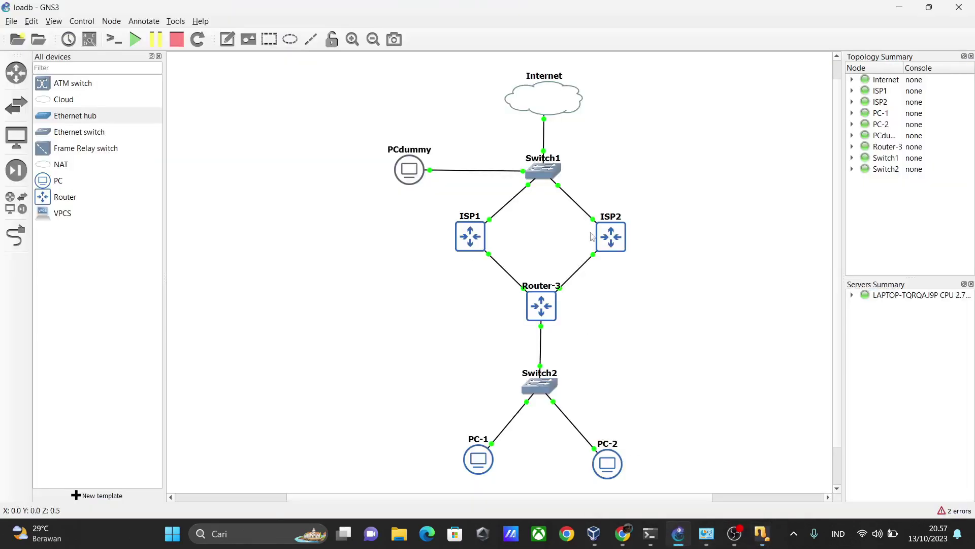